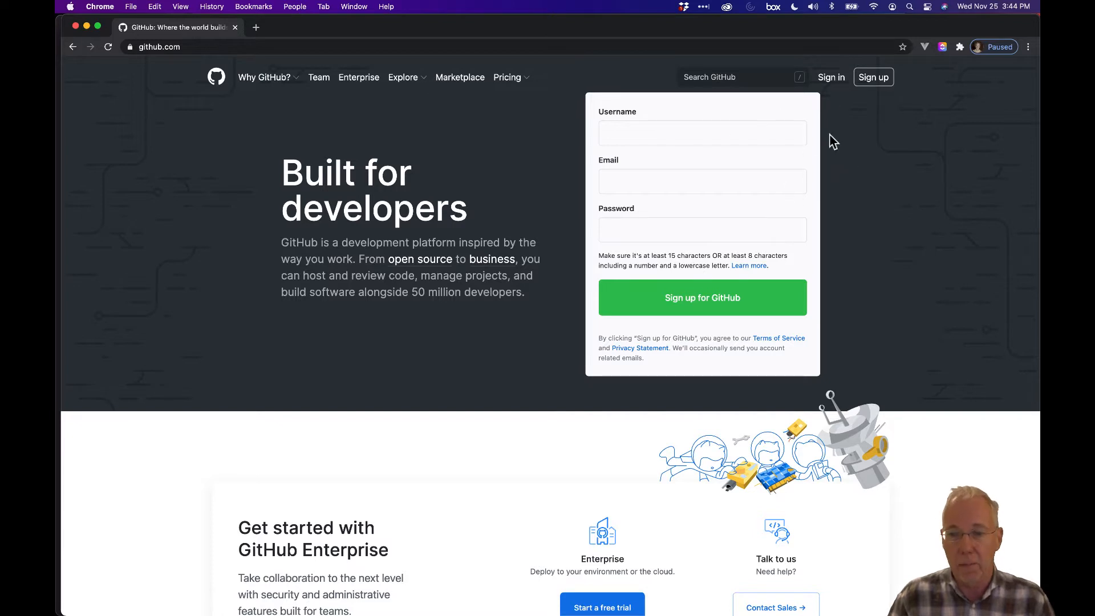
Sign in to GitHub using the saved username suggestion and the account password
left_click(833, 82)
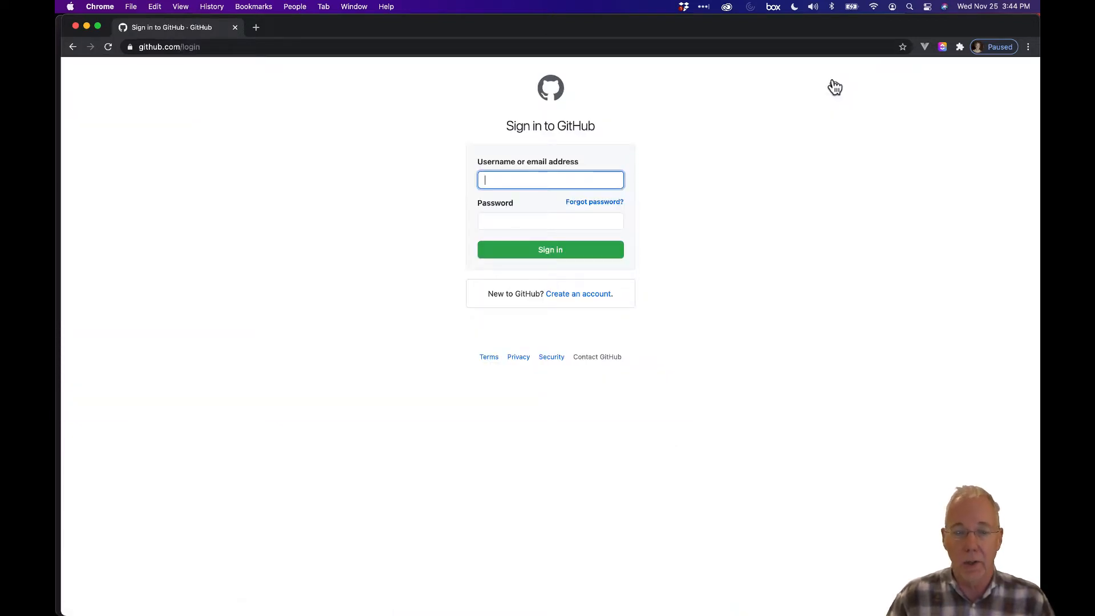
left_click(533, 180)
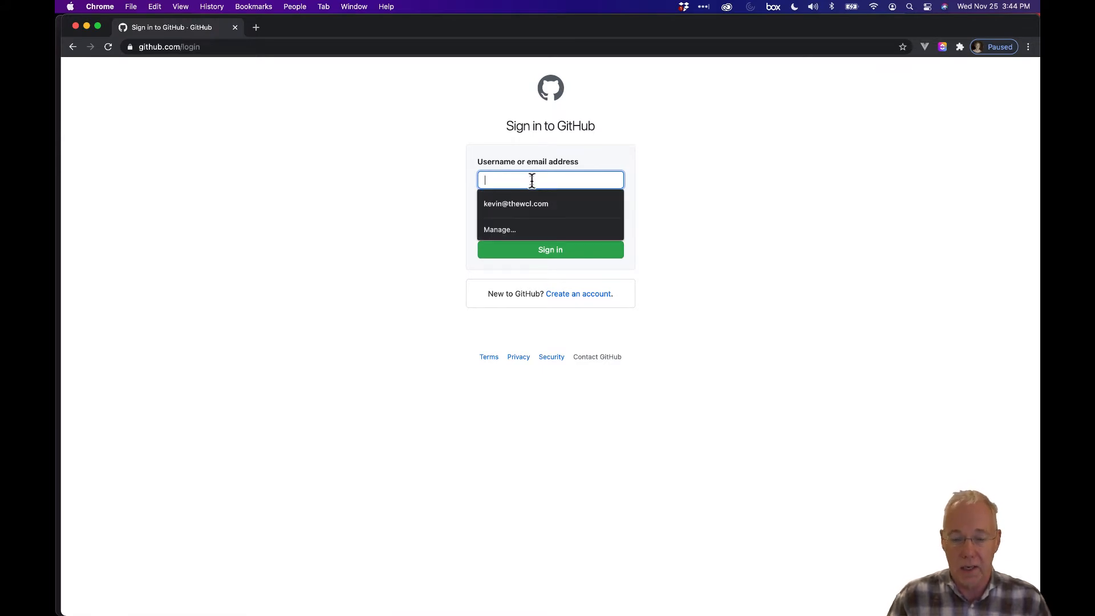
type("stephenhawking21")
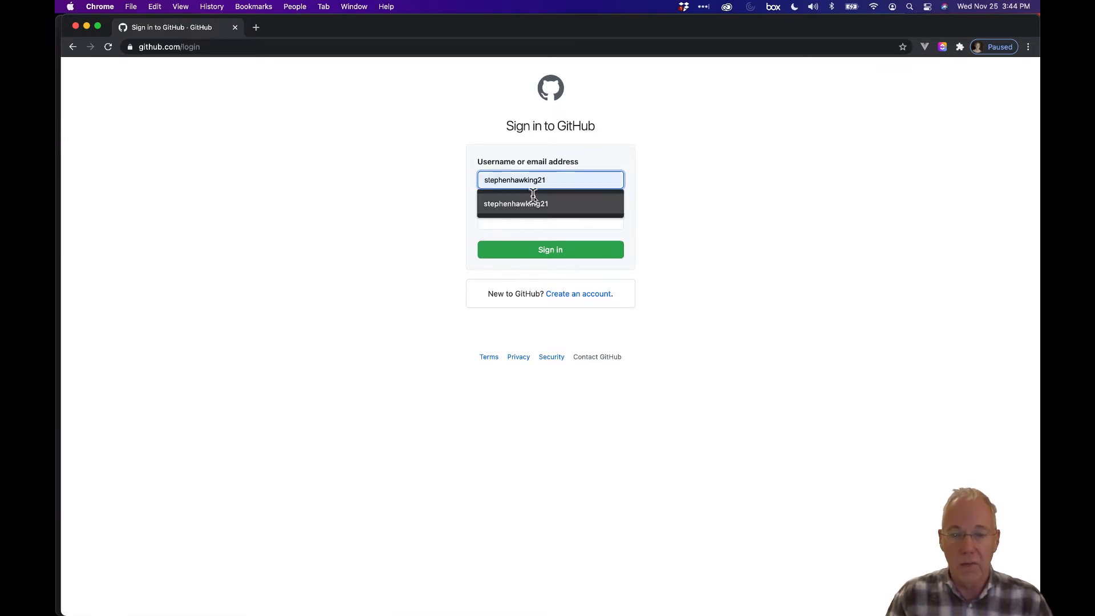
left_click(535, 204)
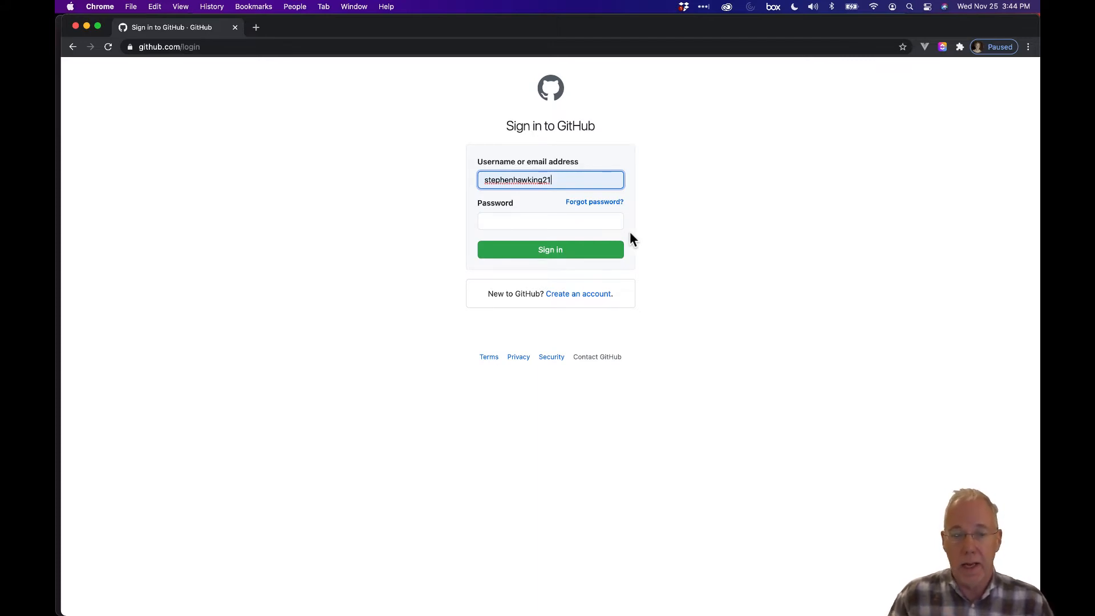
left_click(575, 221)
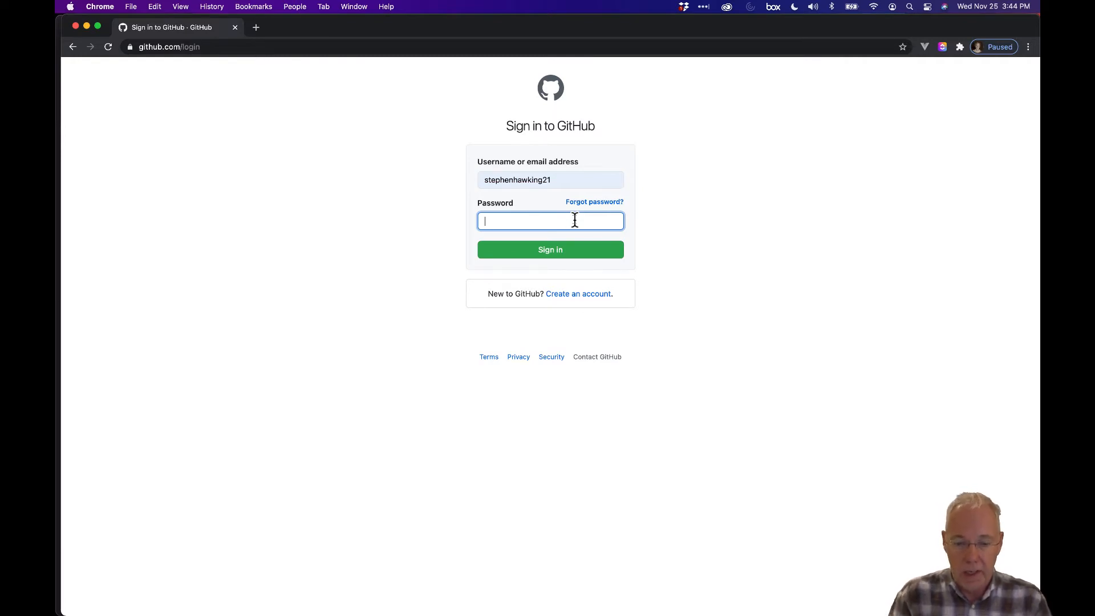
type("**********")
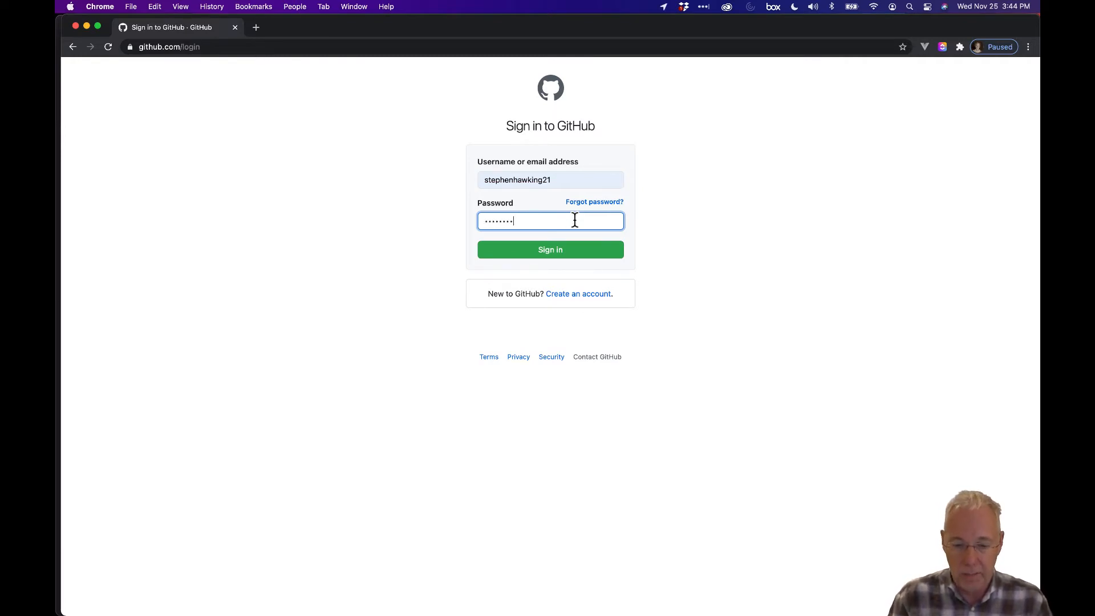
key("Return")
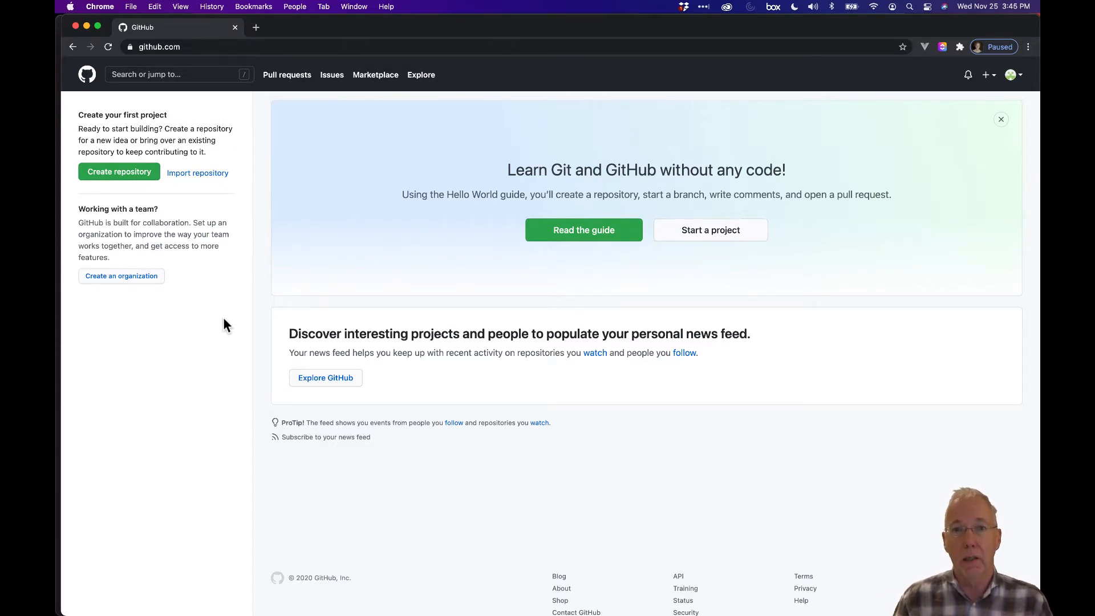
Go to classroom.github.com and choose 'Sign in and get started'
key("super+l")
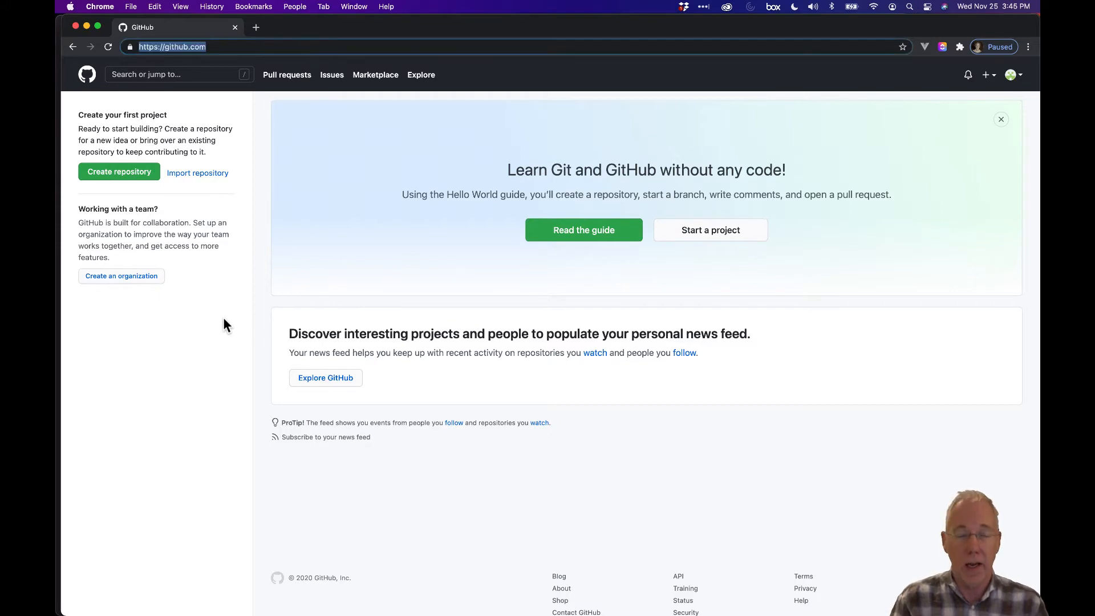
type("classroom")
key("Return")
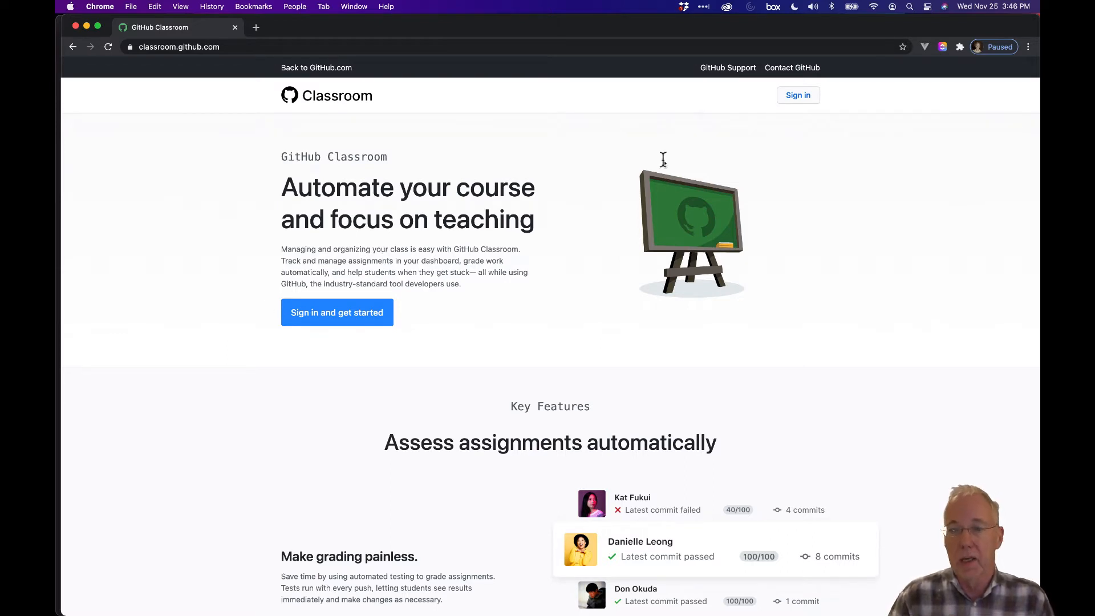
left_click(800, 97)
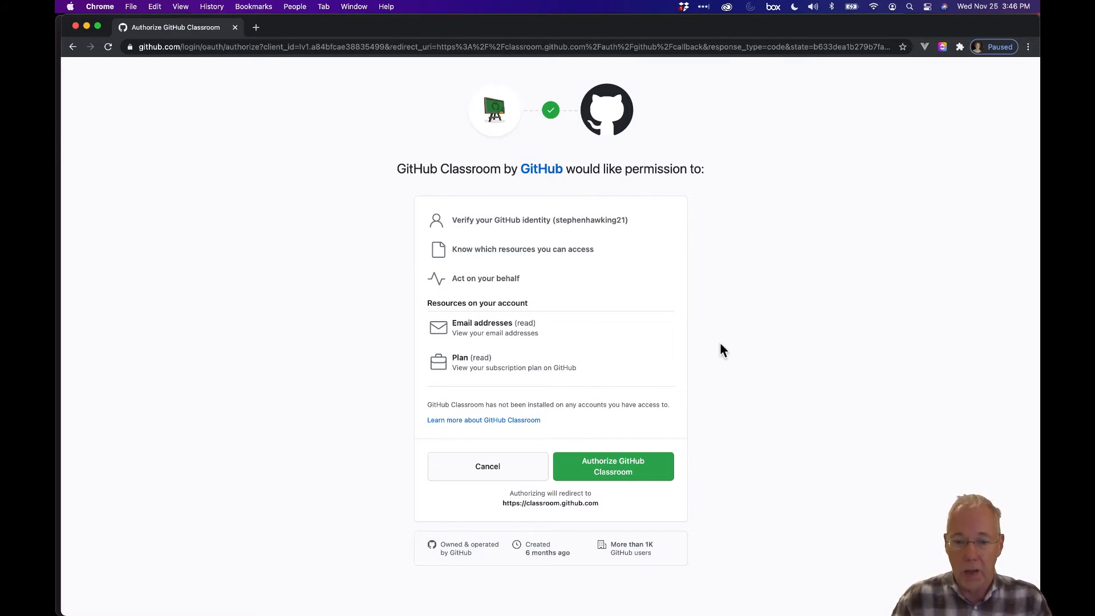
Authorize GitHub Classroom, begin the first classroom, and choose to create an organization
left_click(627, 475)
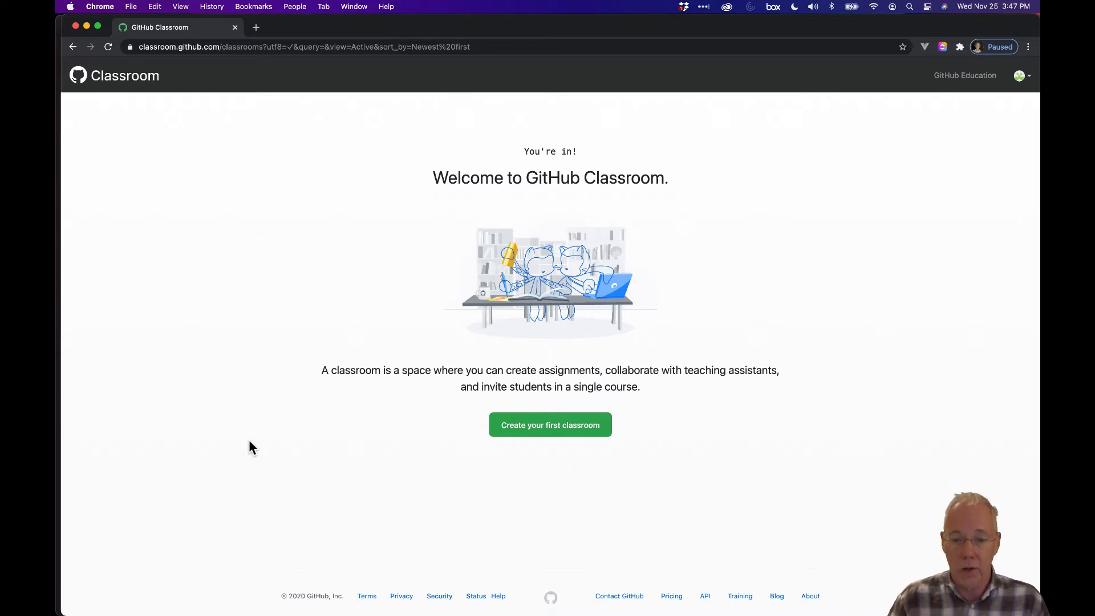
left_click(557, 433)
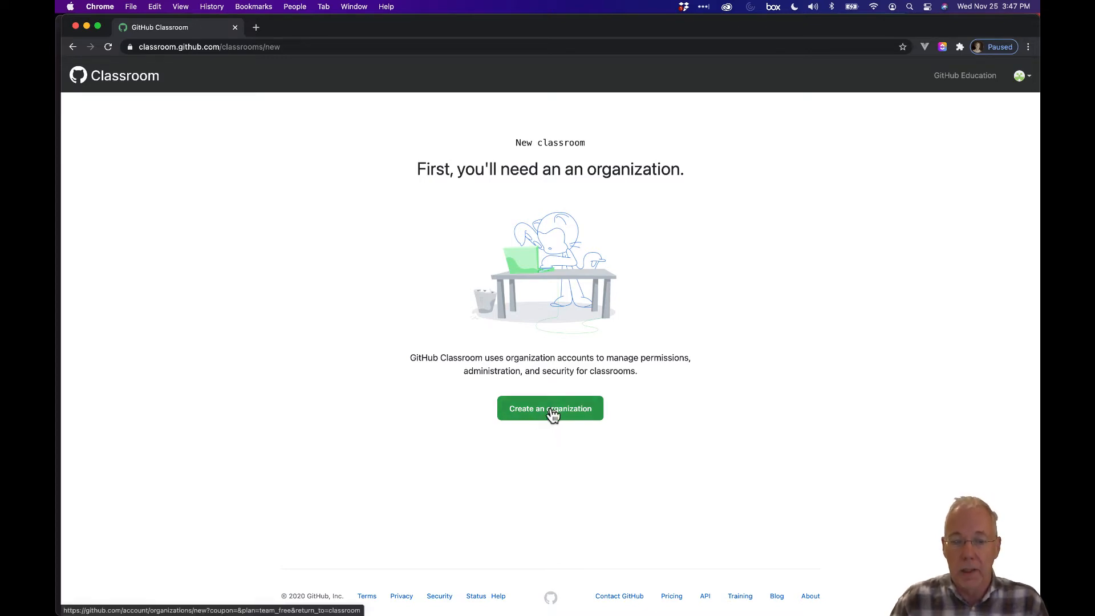
left_click(552, 416)
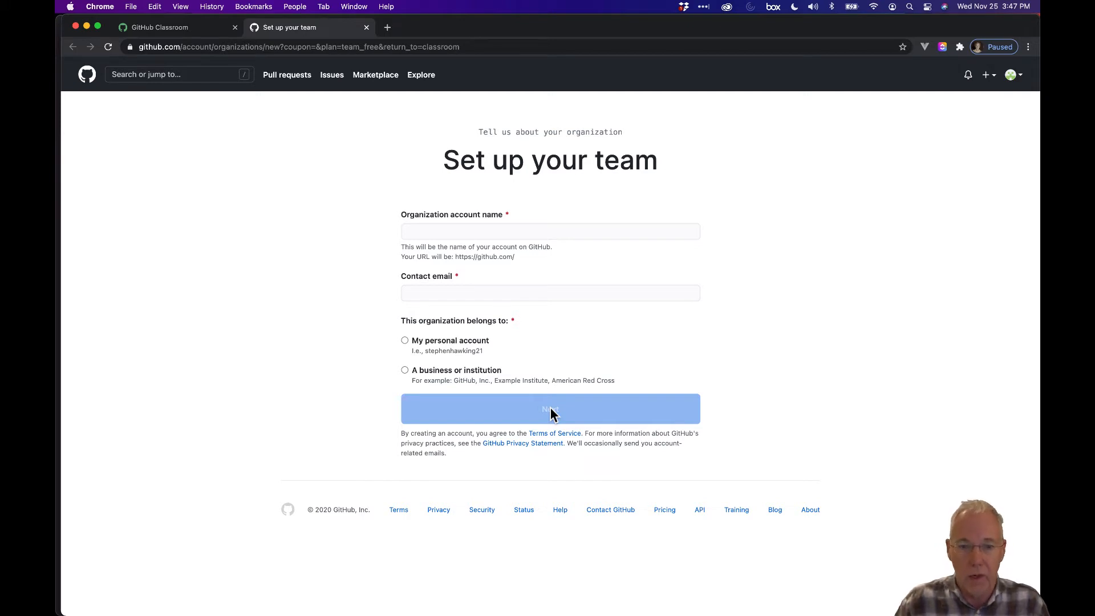
Create the Swift course organization with its name and contact e-mail, owned by the personal account
left_click(475, 230)
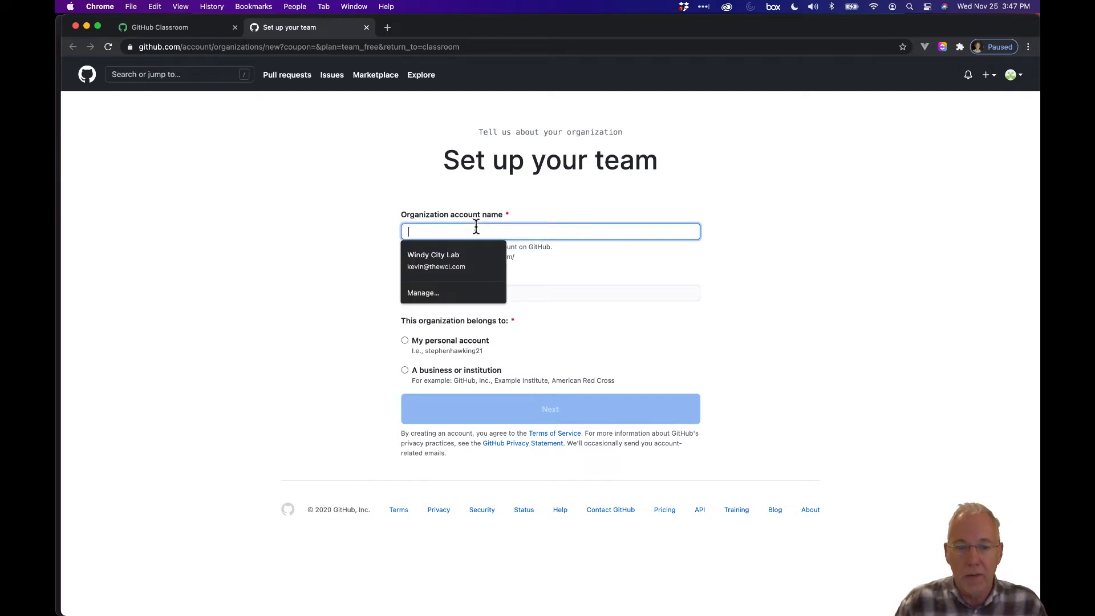
type("S")
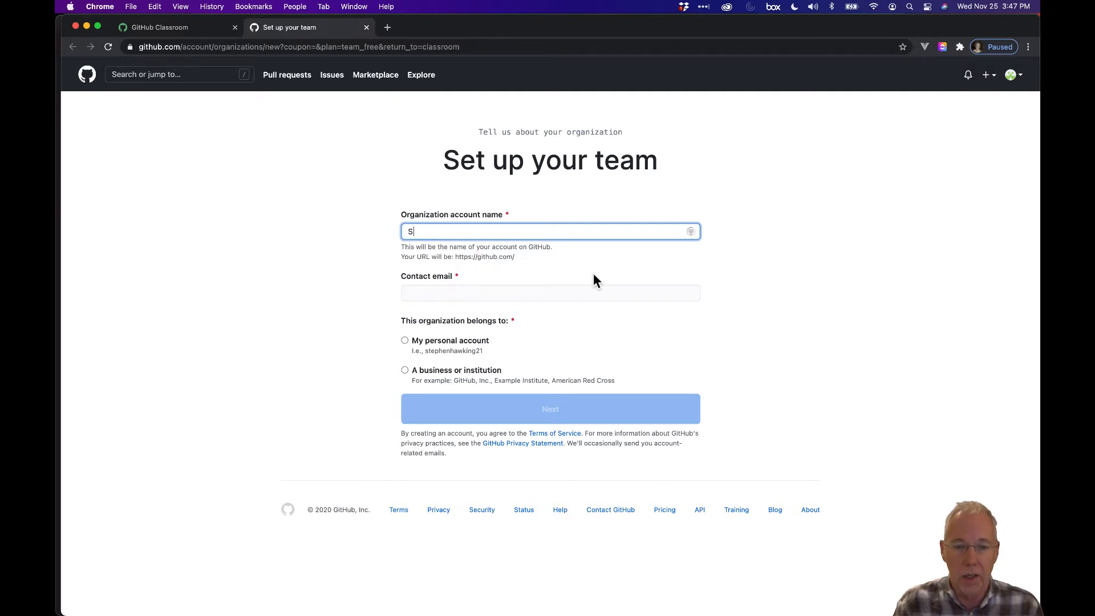
type("tephenHaw")
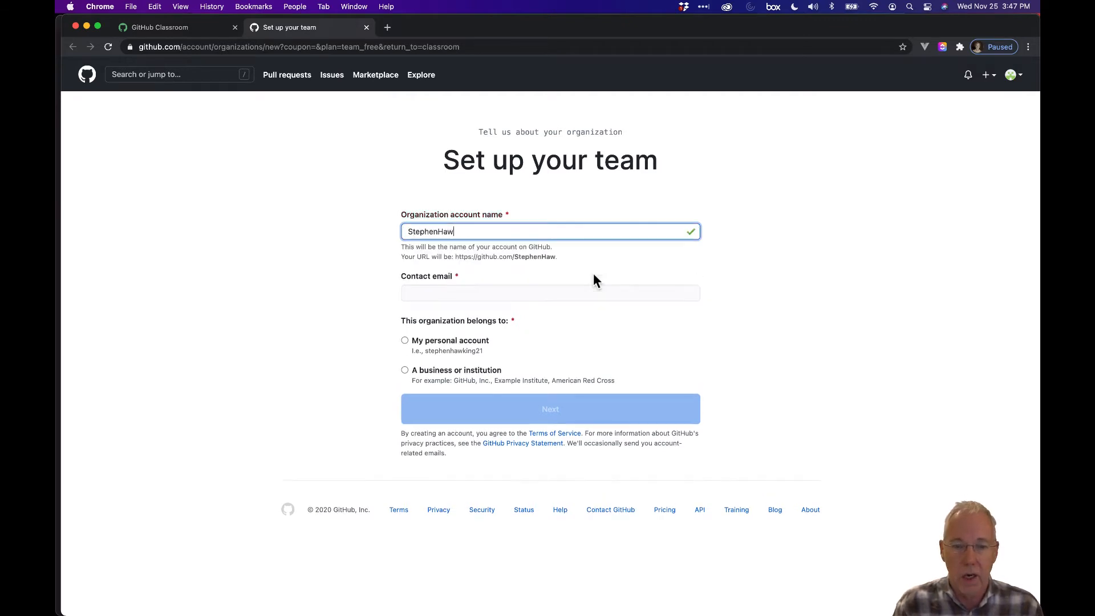
type("kingSwift")
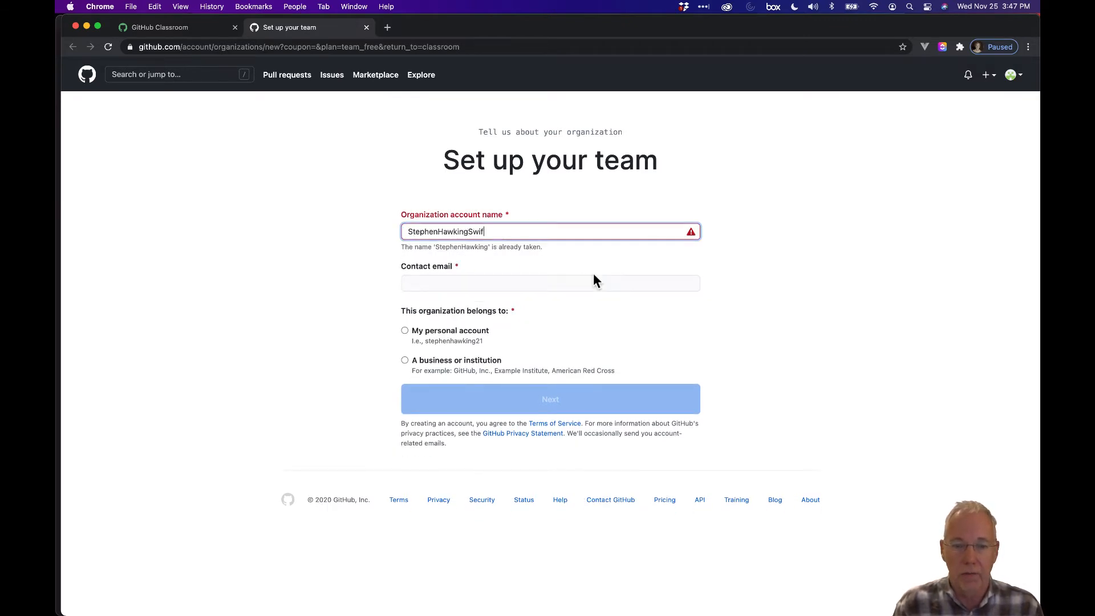
type("Course")
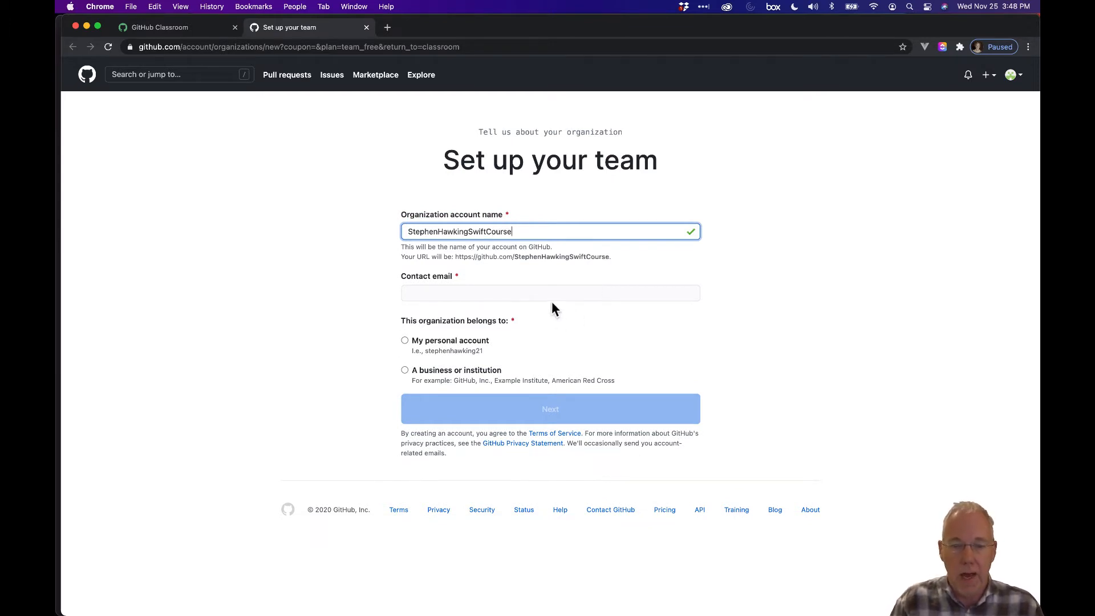
left_click(558, 293)
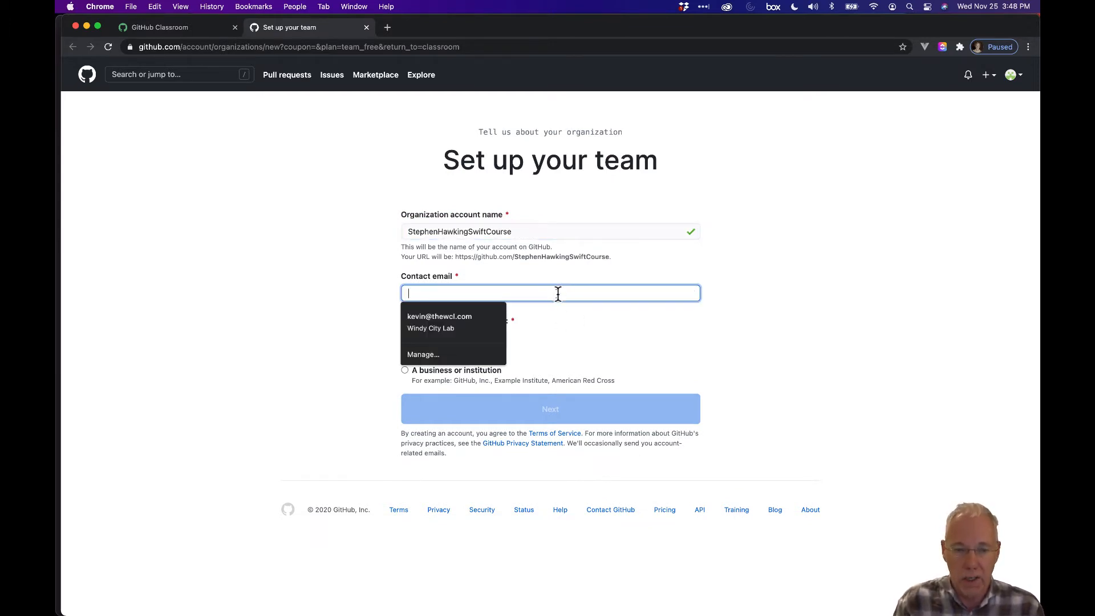
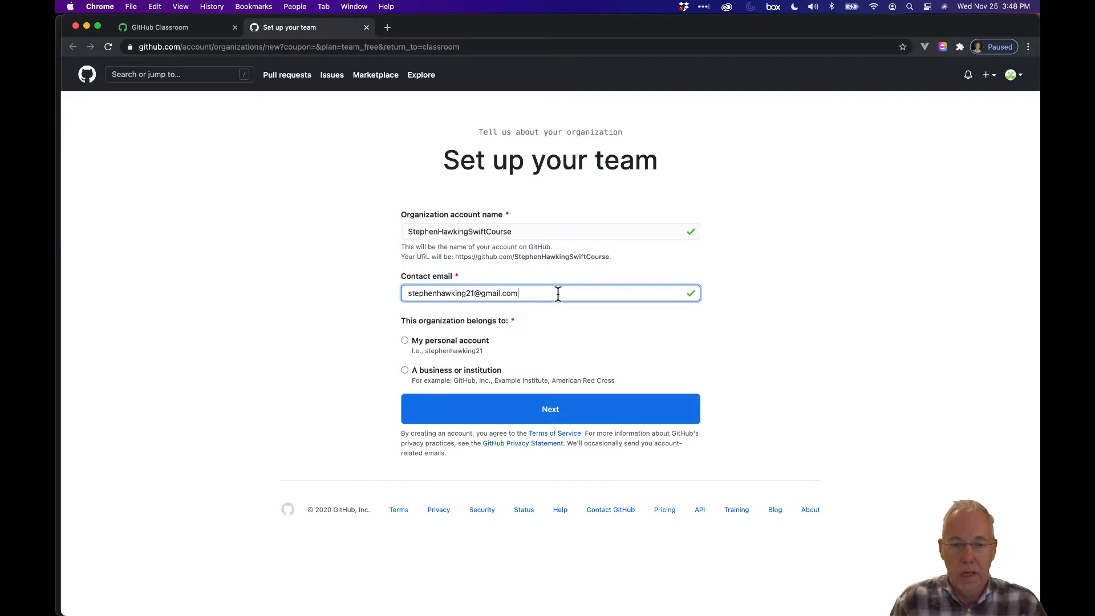
left_click(471, 343)
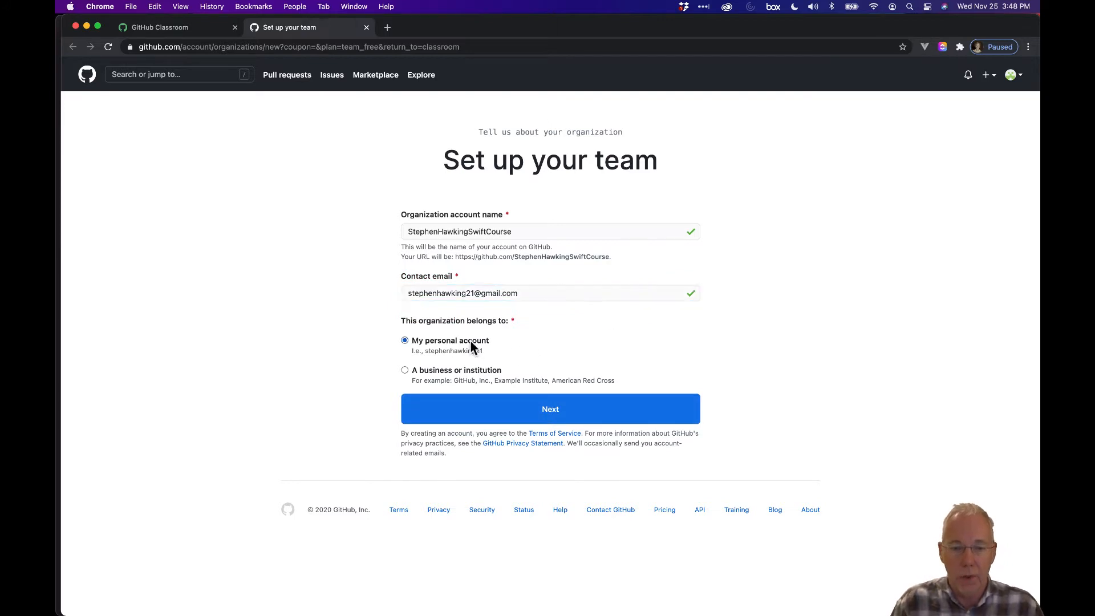
left_click(566, 417)
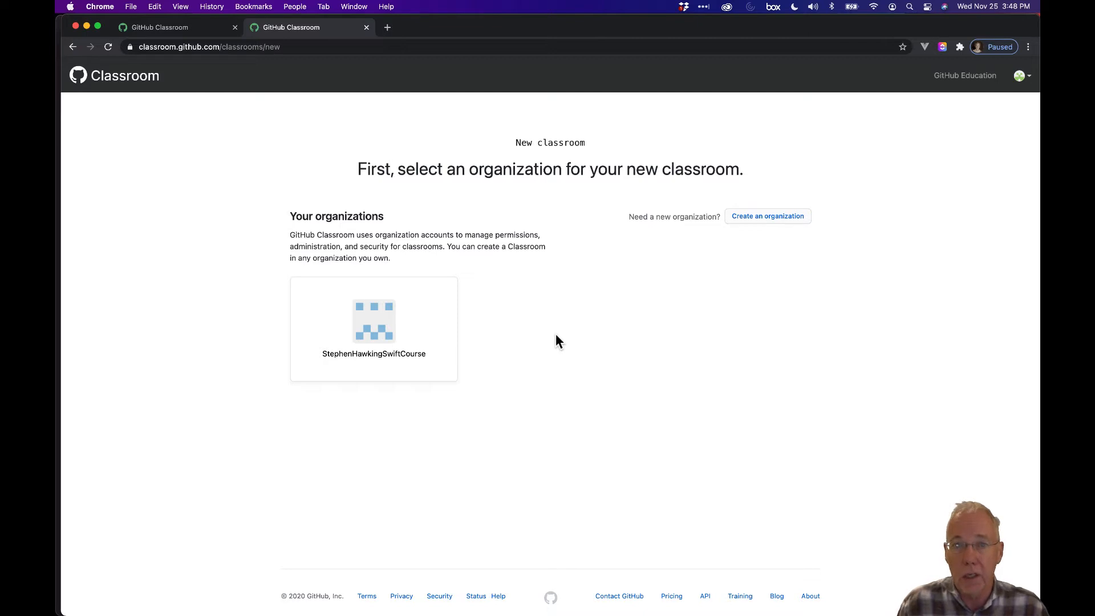
Pick the Swift course organization and create the classroom with its suggested default name
left_click(389, 335)
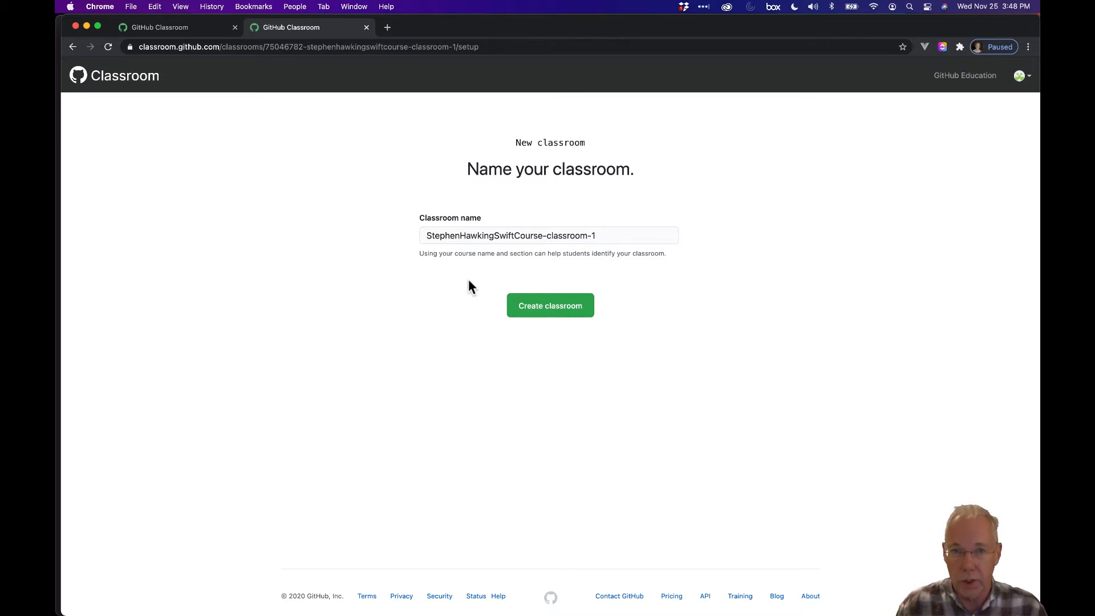
left_click(550, 306)
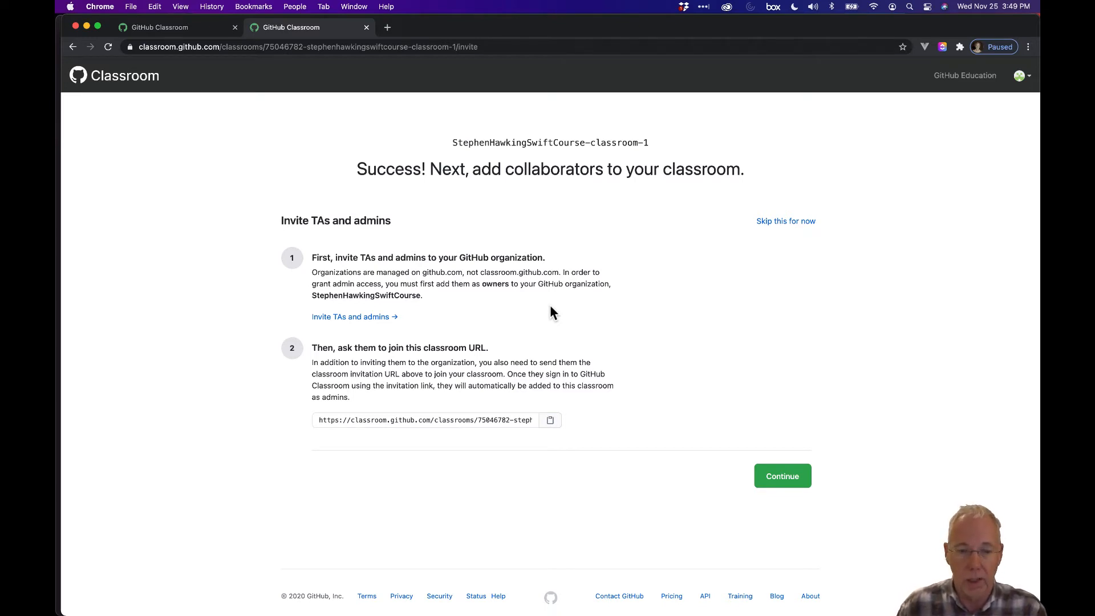
Skip inviting TAs, sign in with the course Google account, and allow access to classes and rosters
left_click(790, 223)
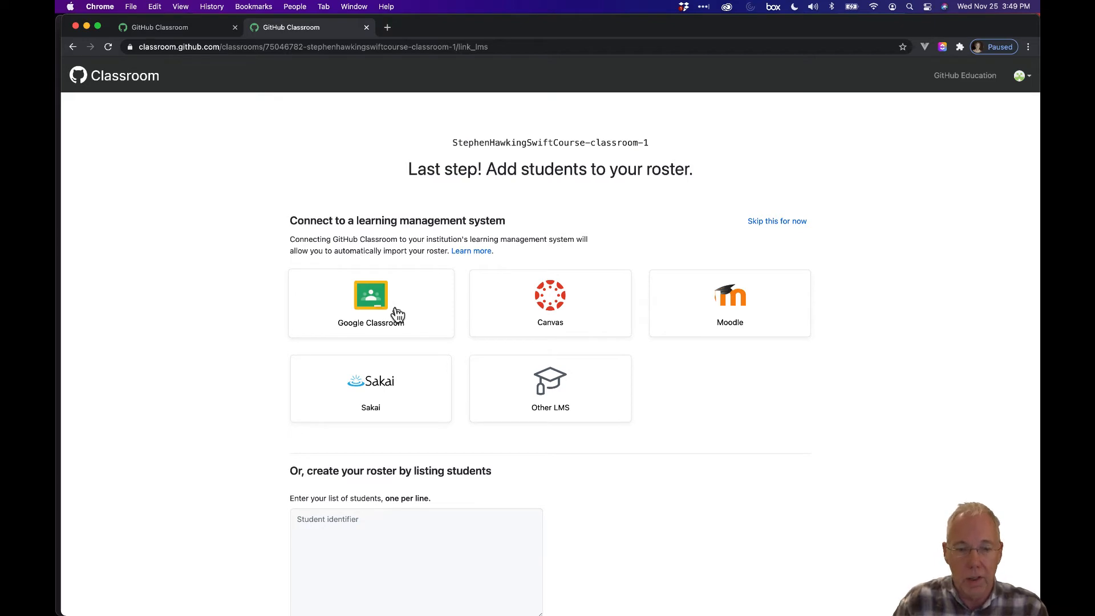
left_click(387, 312)
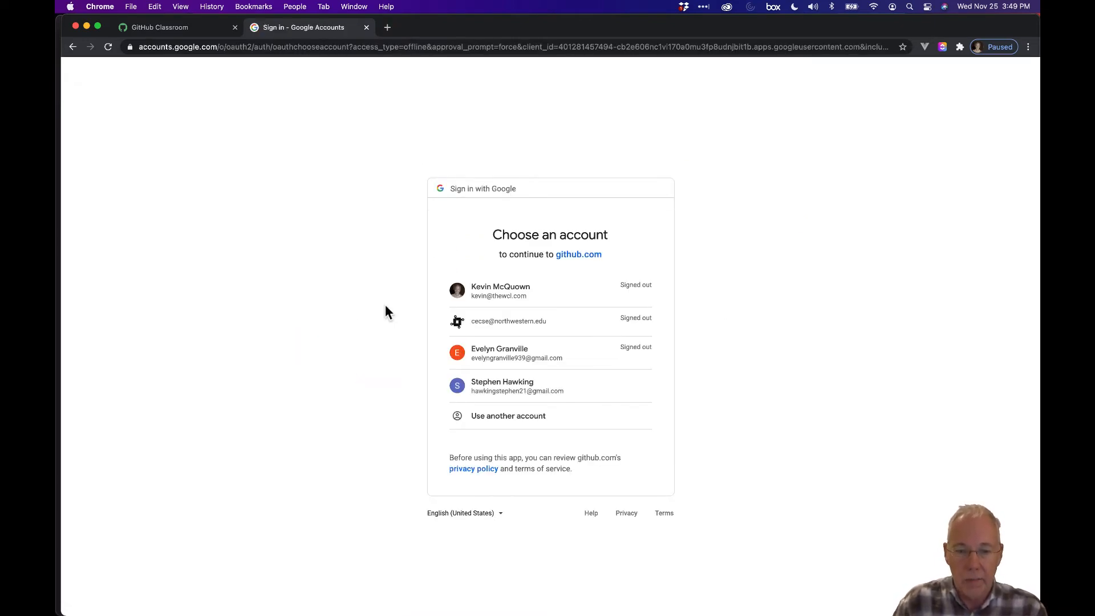
left_click(538, 388)
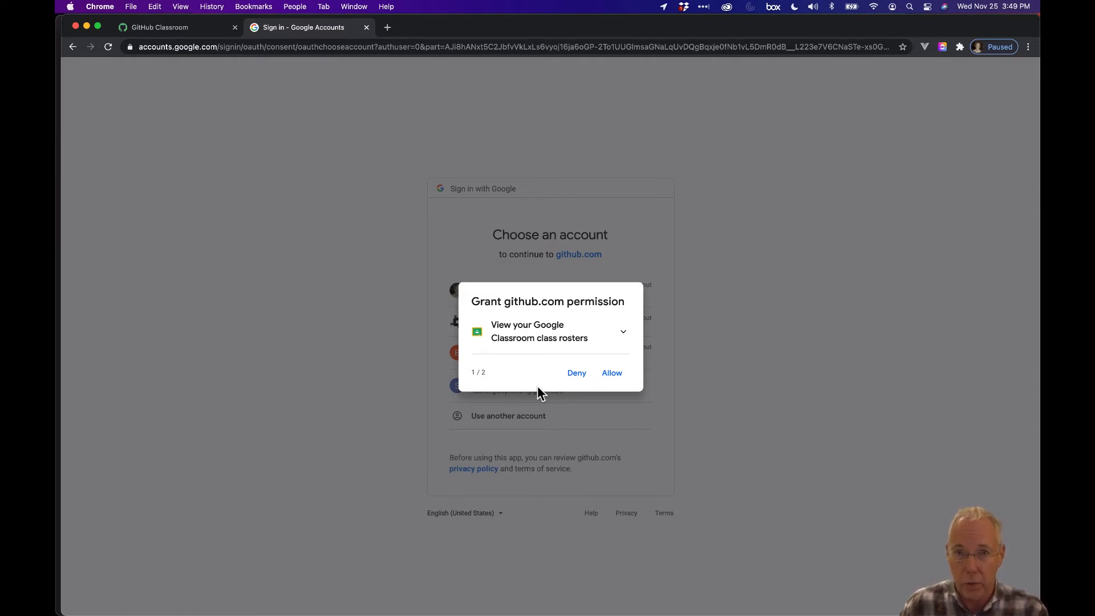
left_click(614, 375)
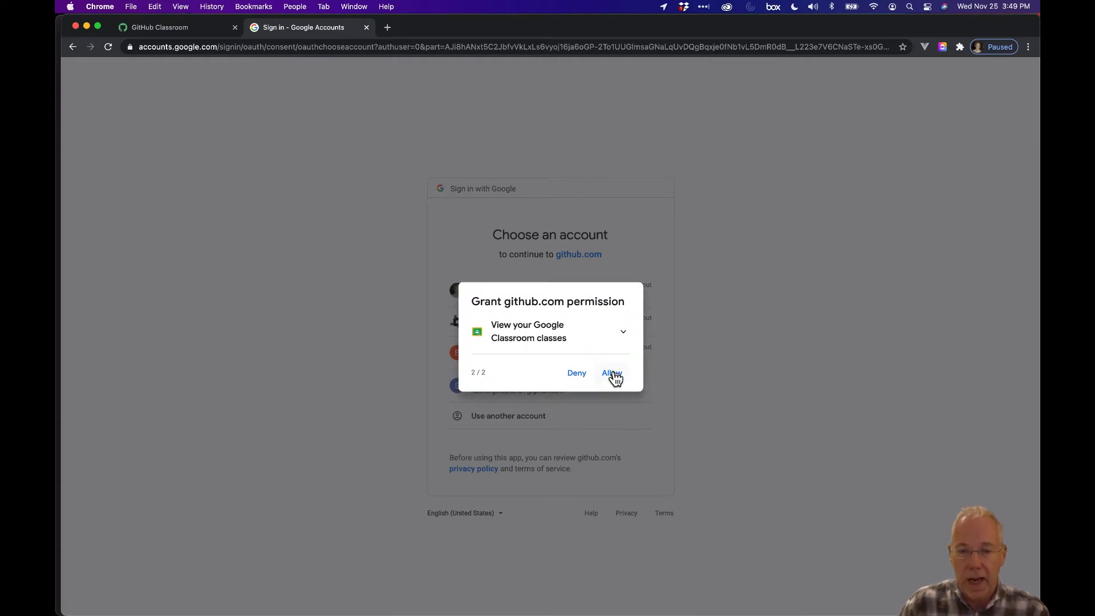
left_click(613, 374)
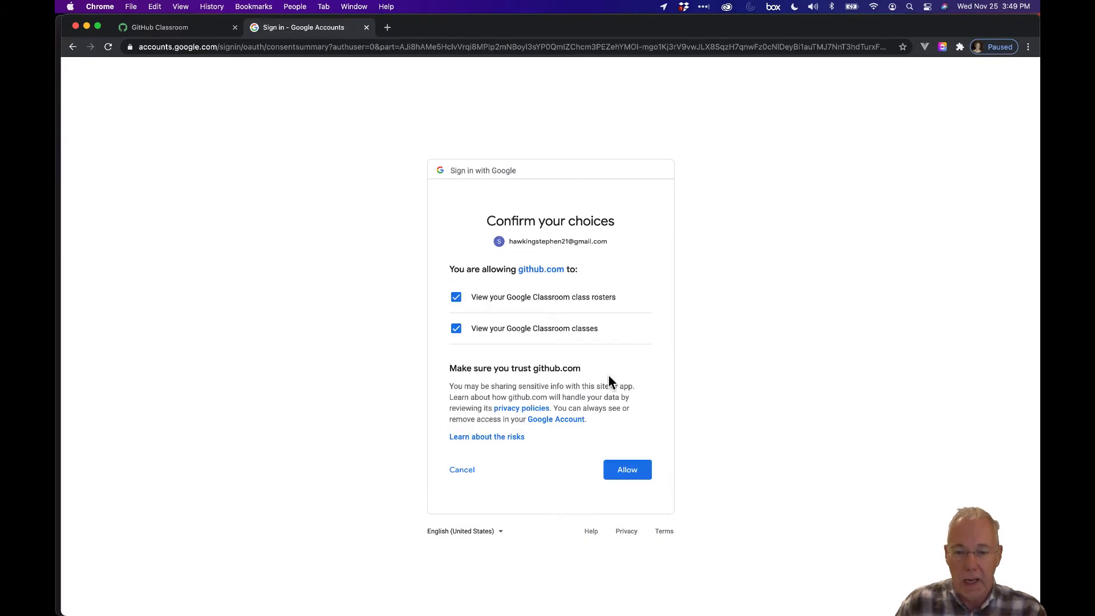
left_click(627, 470)
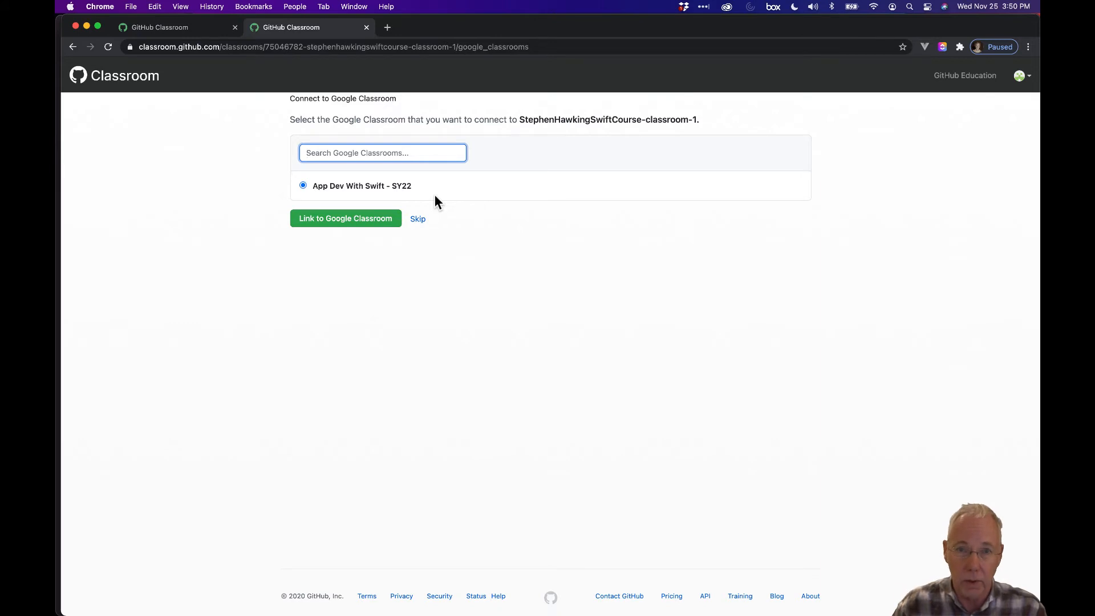
Link App Dev With Swift - SY22 and import its three-student roster
left_click(357, 221)
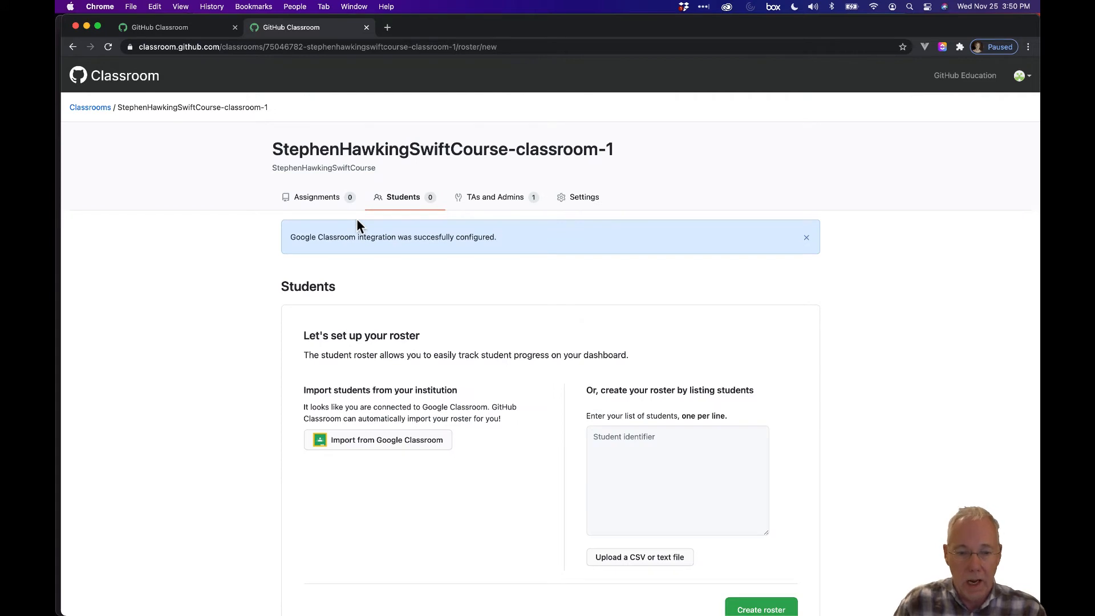
scroll(447, 317, "down", 3)
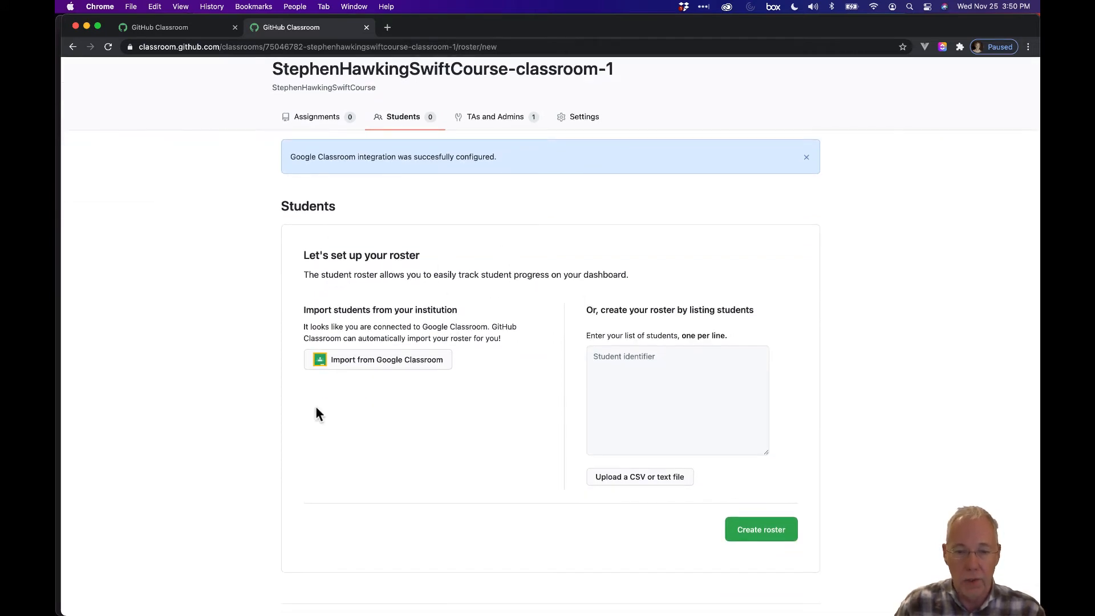
left_click(375, 363)
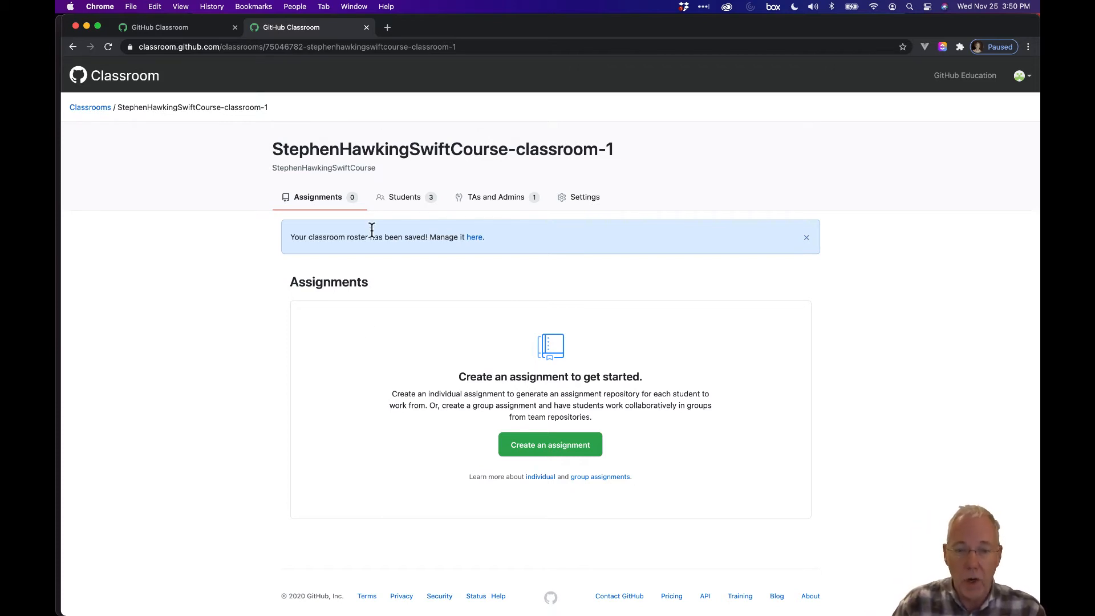
left_click(416, 205)
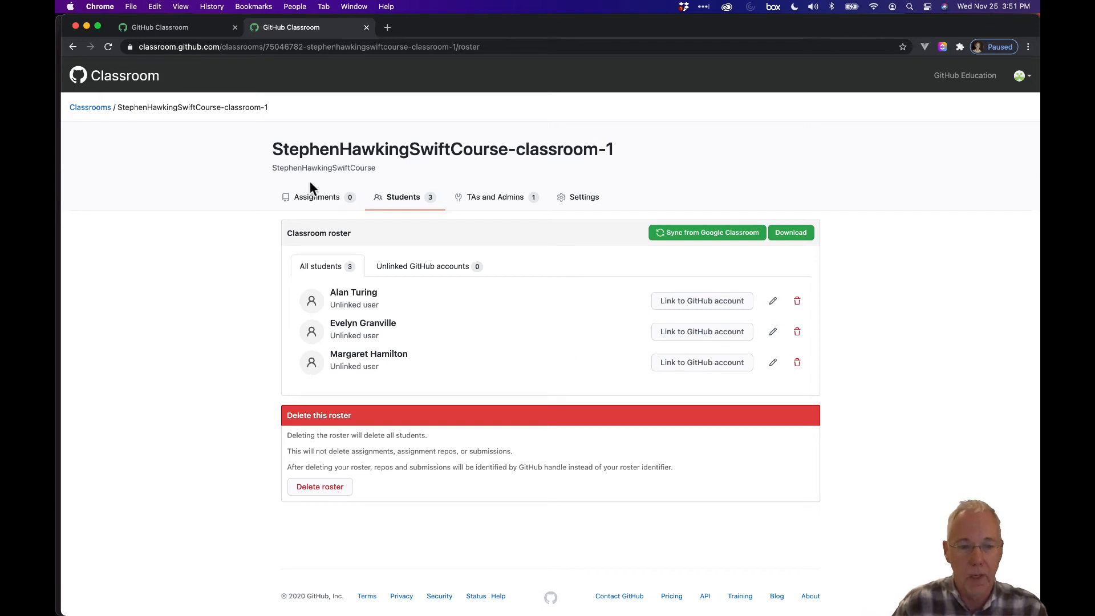
left_click(316, 199)
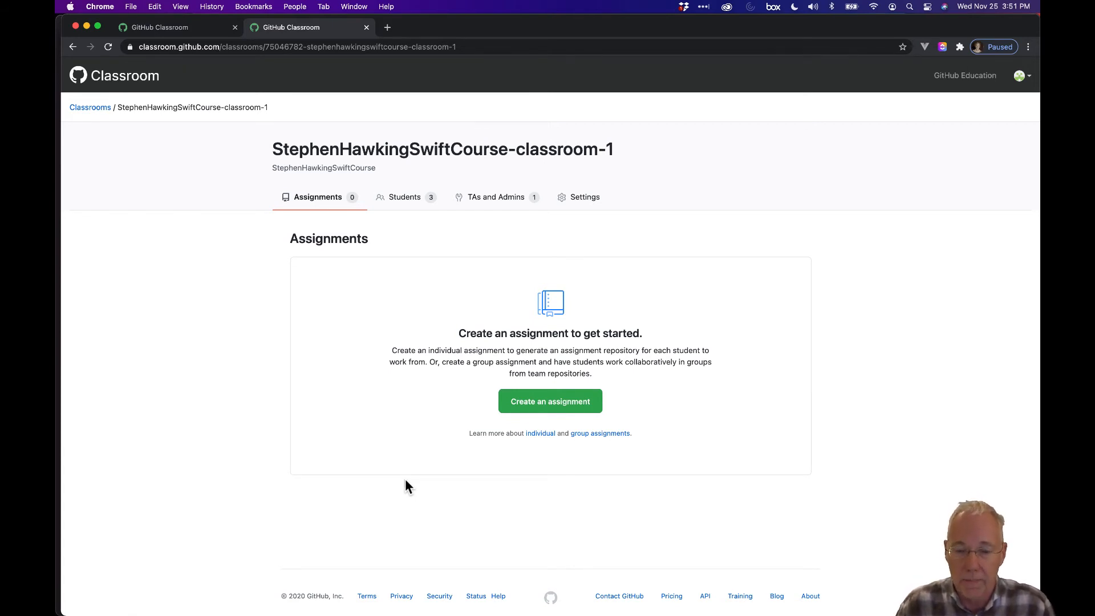
Title the new assignment 'Functions Lab #1', leave no deadline, keep it individual, and continue
left_click(553, 407)
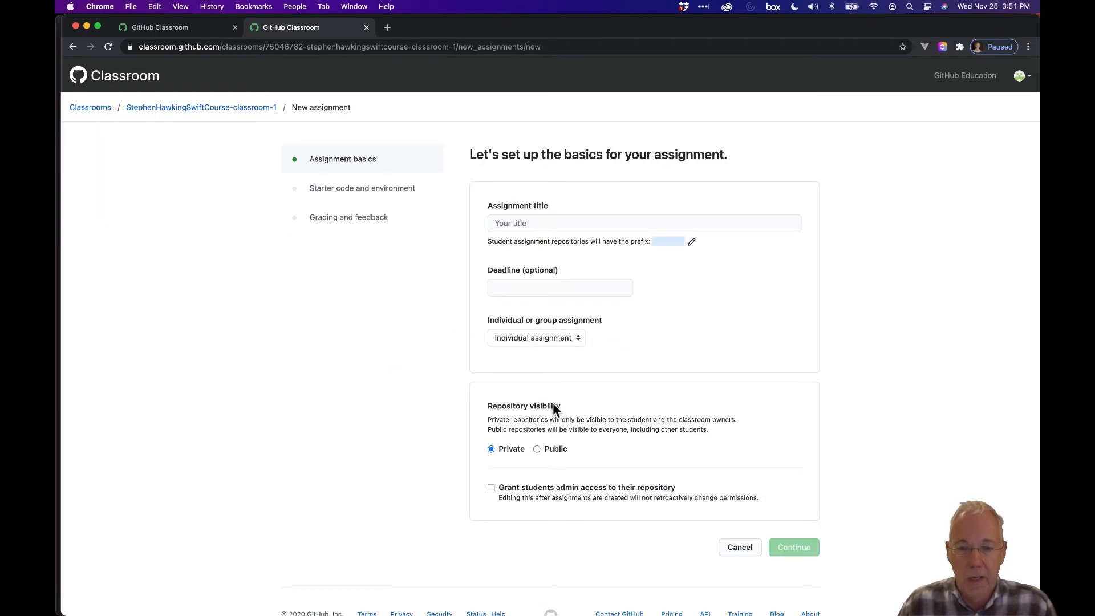
left_click(546, 223)
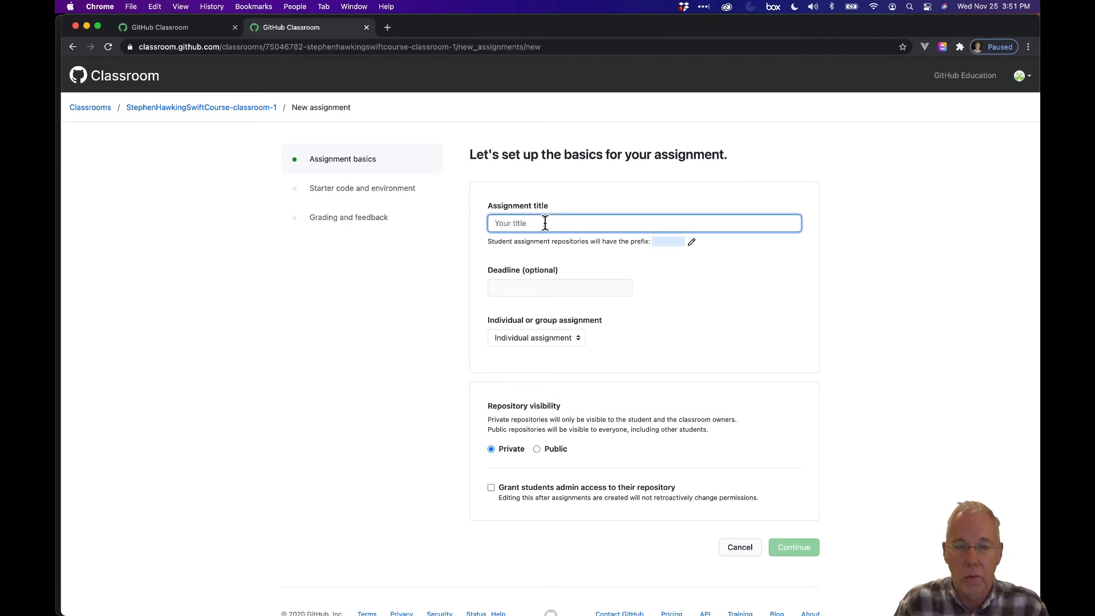
type("Function")
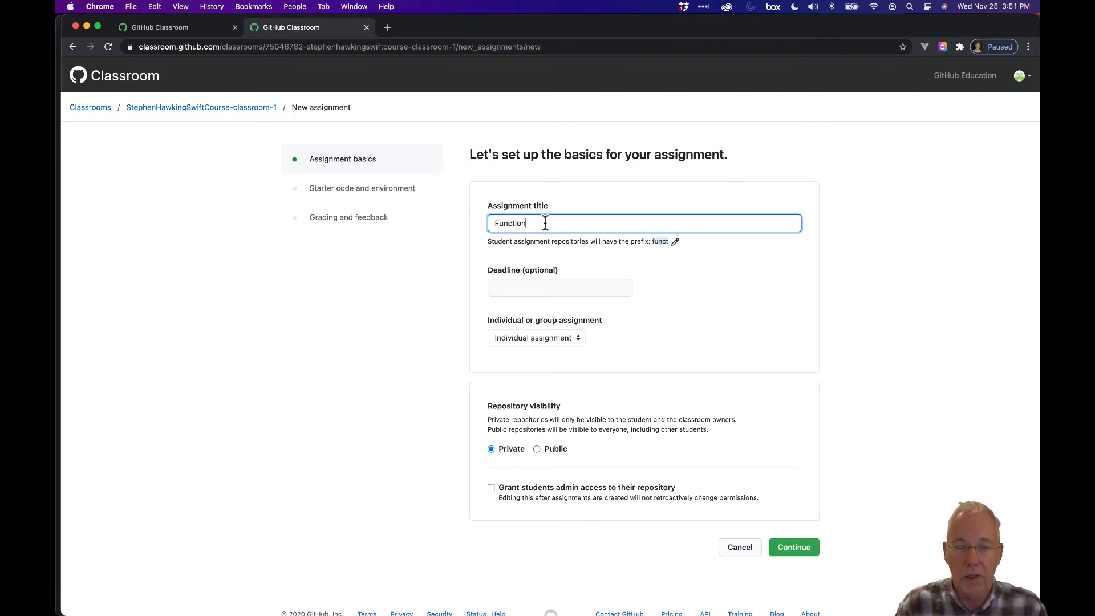
type("s Lab #1")
key("Tab")
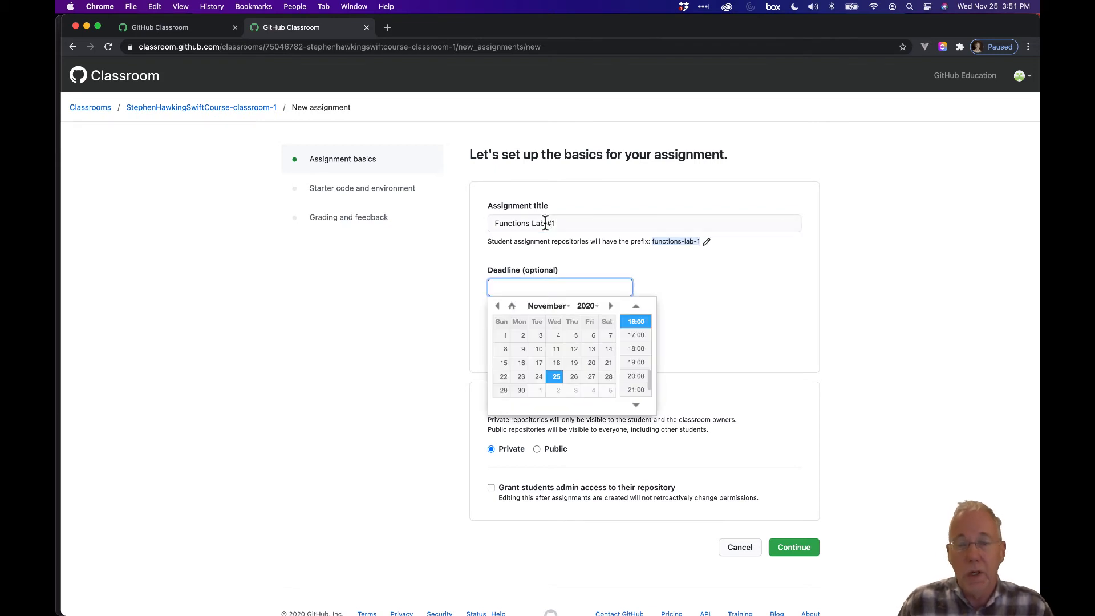
left_click(419, 270)
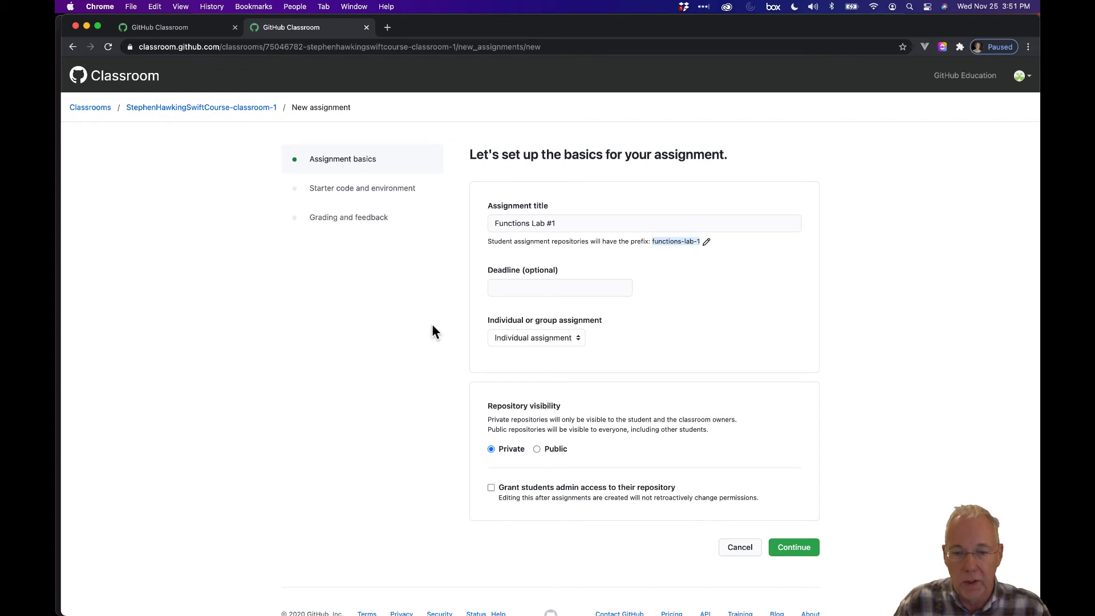
left_click(561, 340)
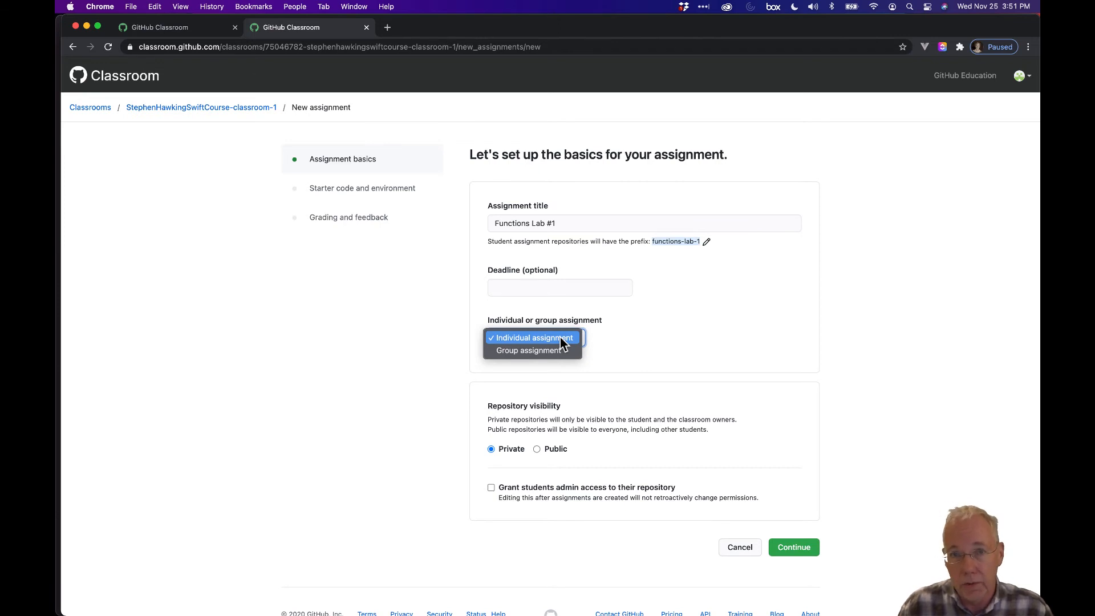
left_click(461, 372)
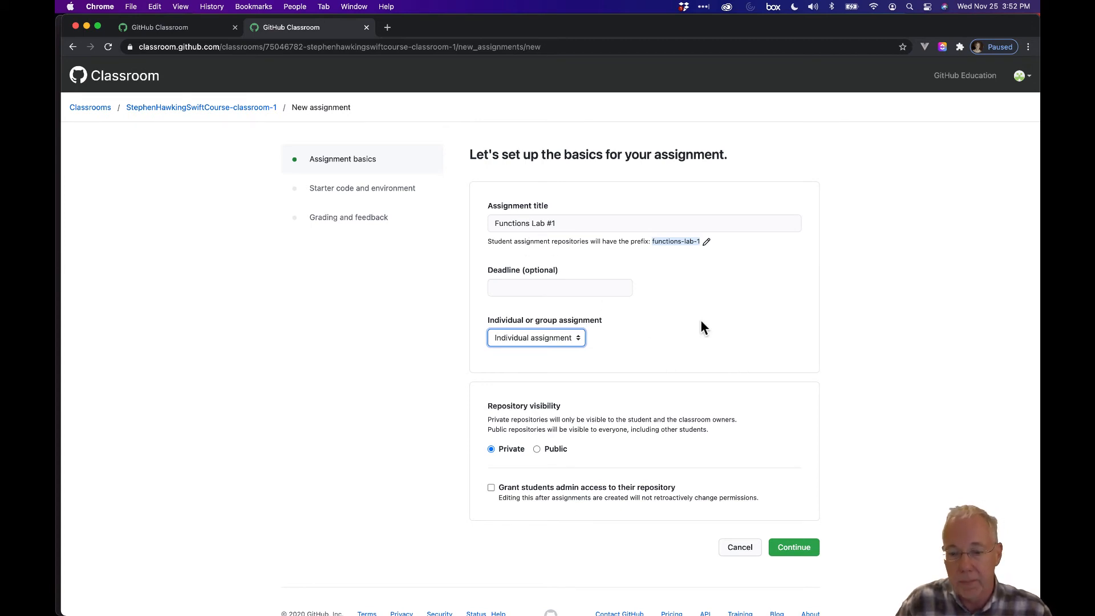
left_click(795, 549)
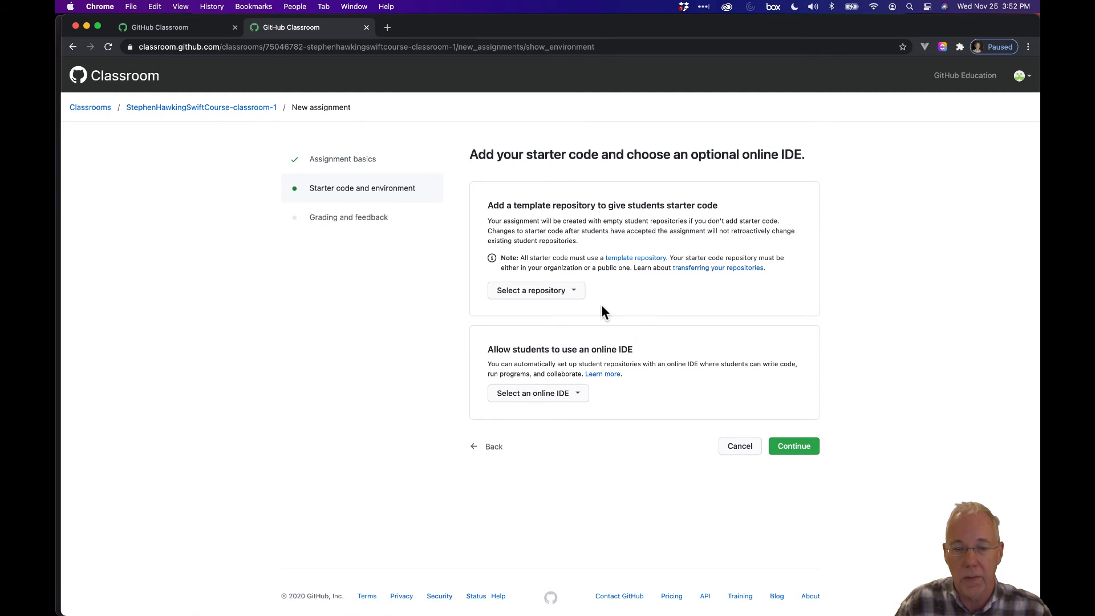
Use AppDevWithSwift/Functions-Lab1 as starter code, leave the online IDE unset, and continue
left_click(577, 293)
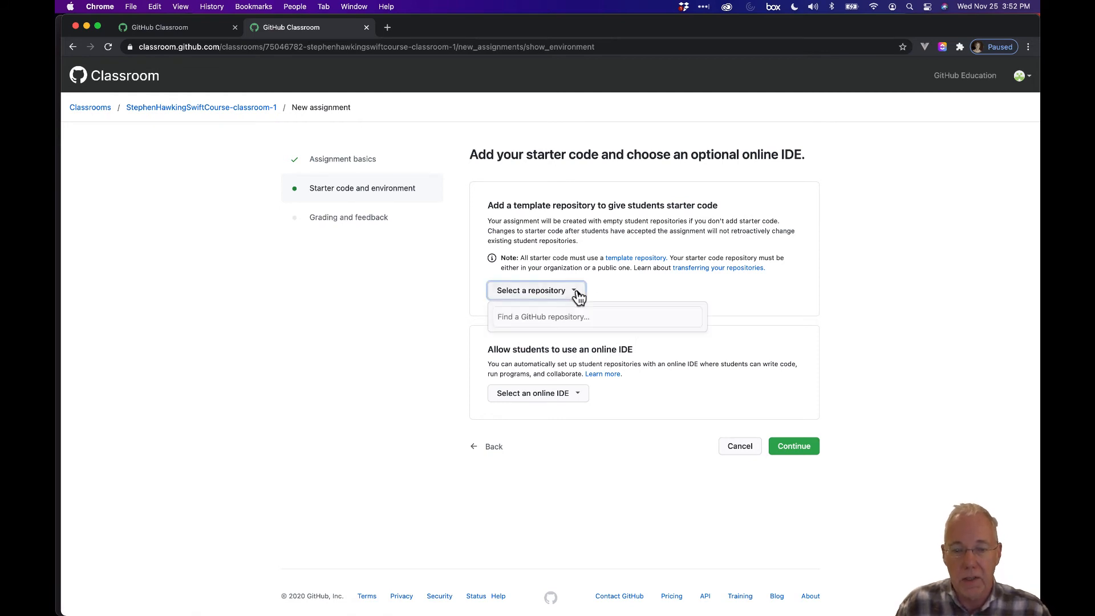
left_click(566, 317)
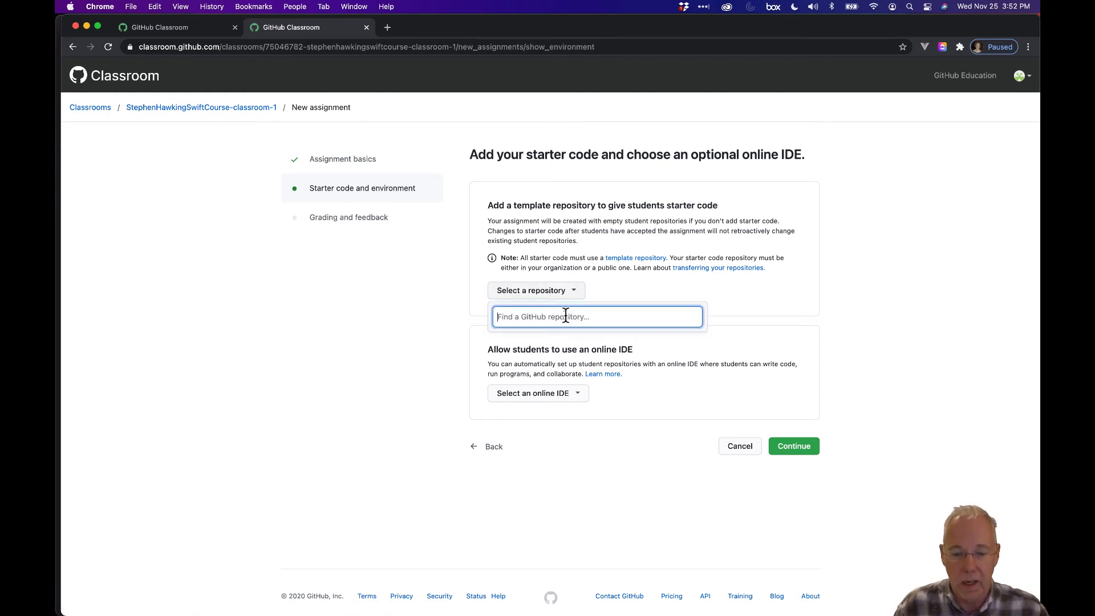
type("AppD")
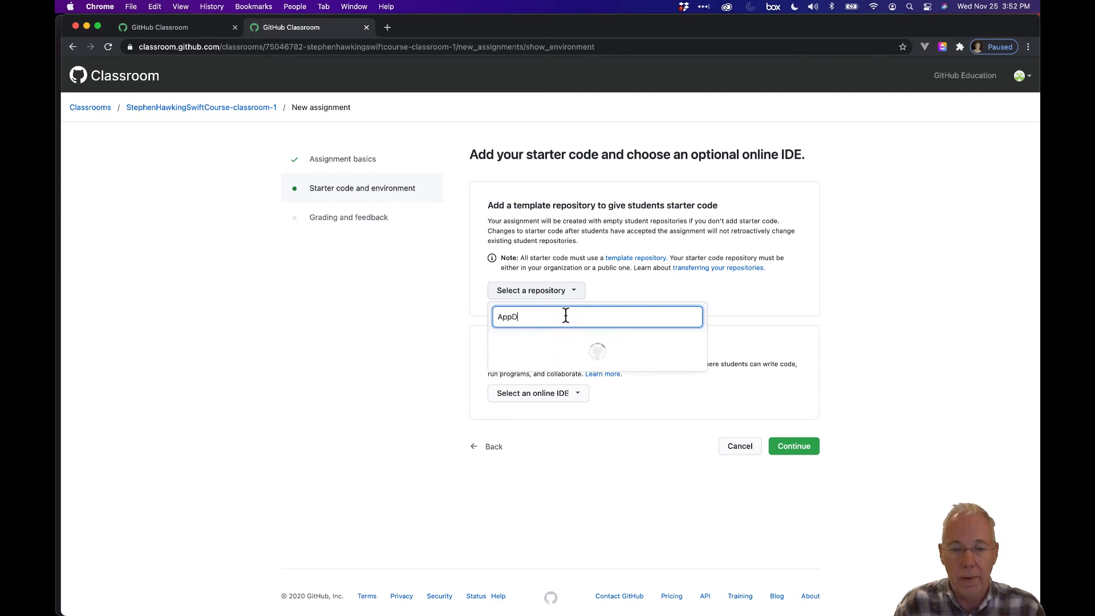
type("evWithSwift/")
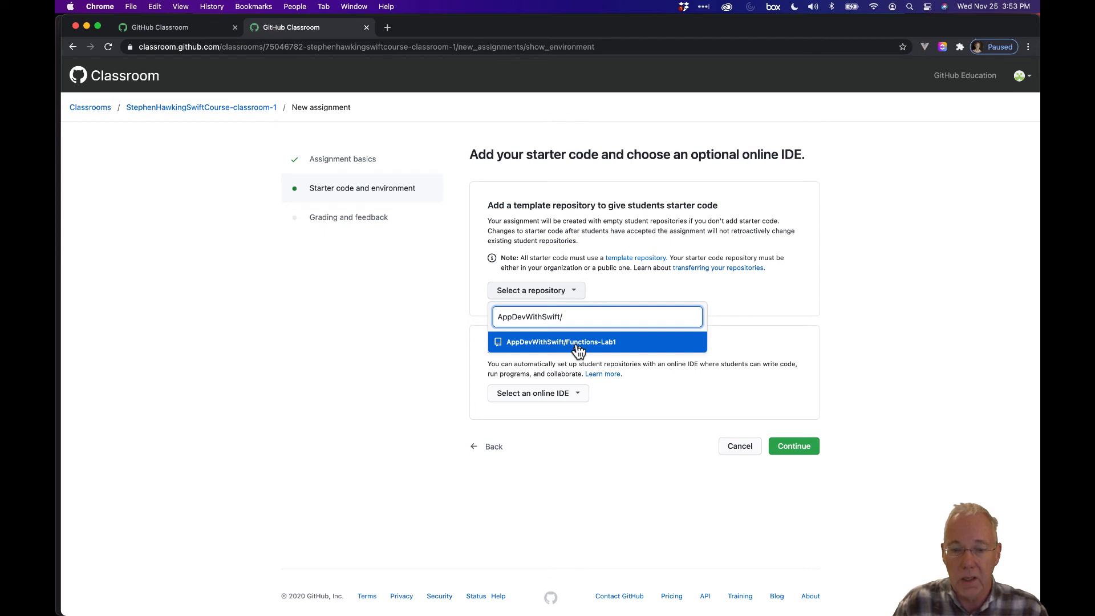
left_click(576, 343)
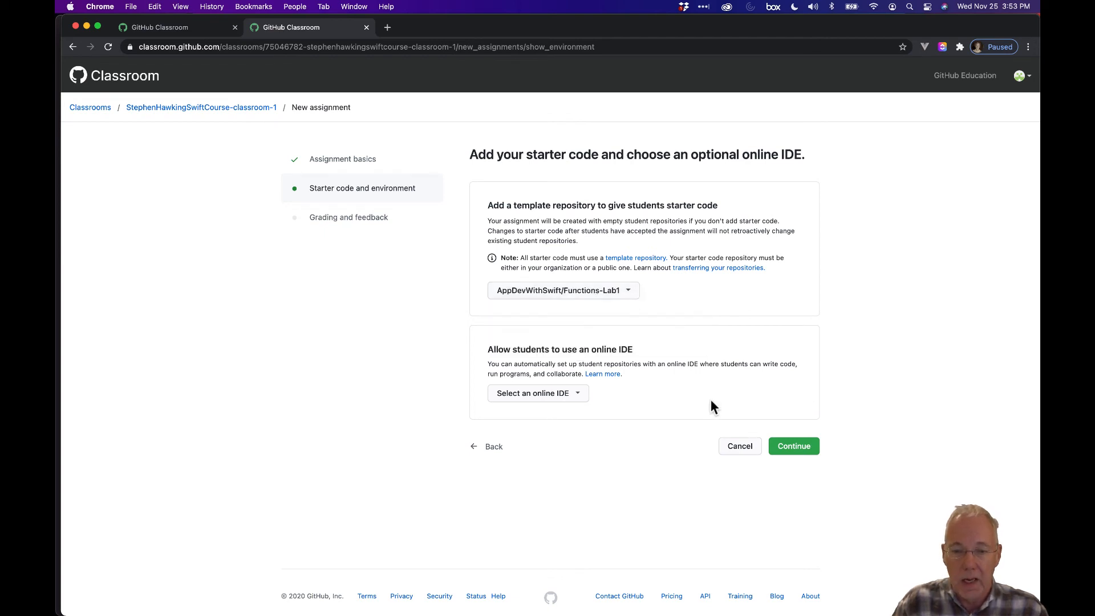
left_click(569, 399)
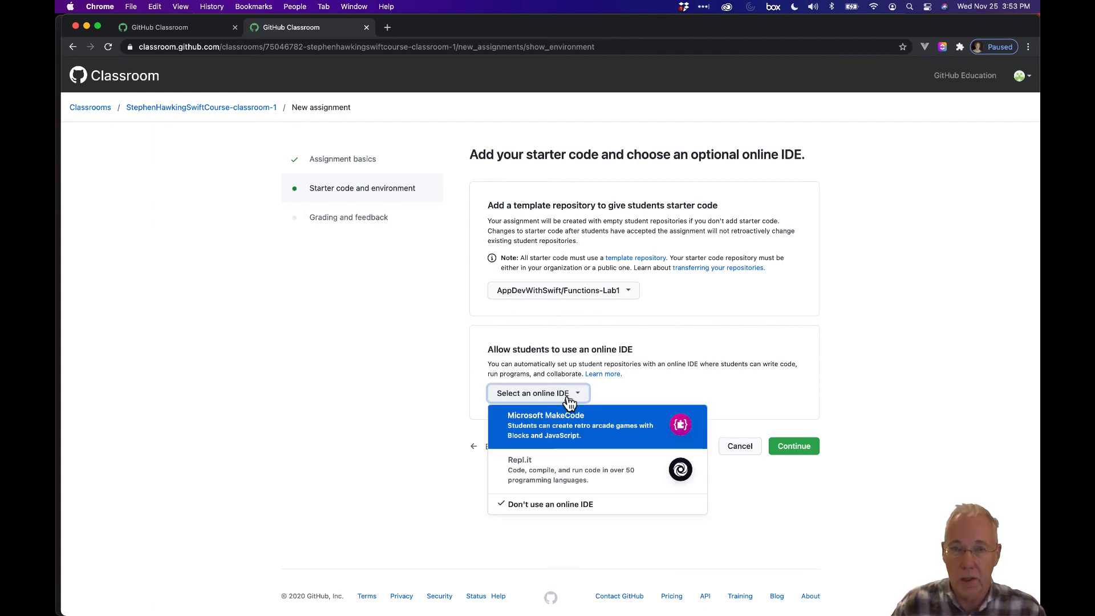
left_click(569, 399)
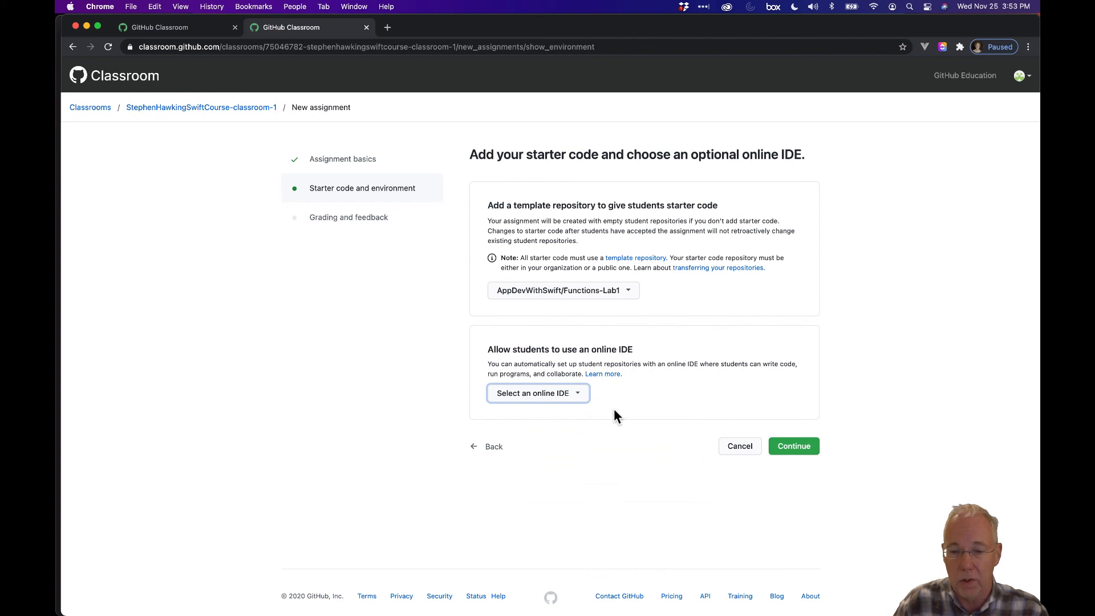
left_click(802, 455)
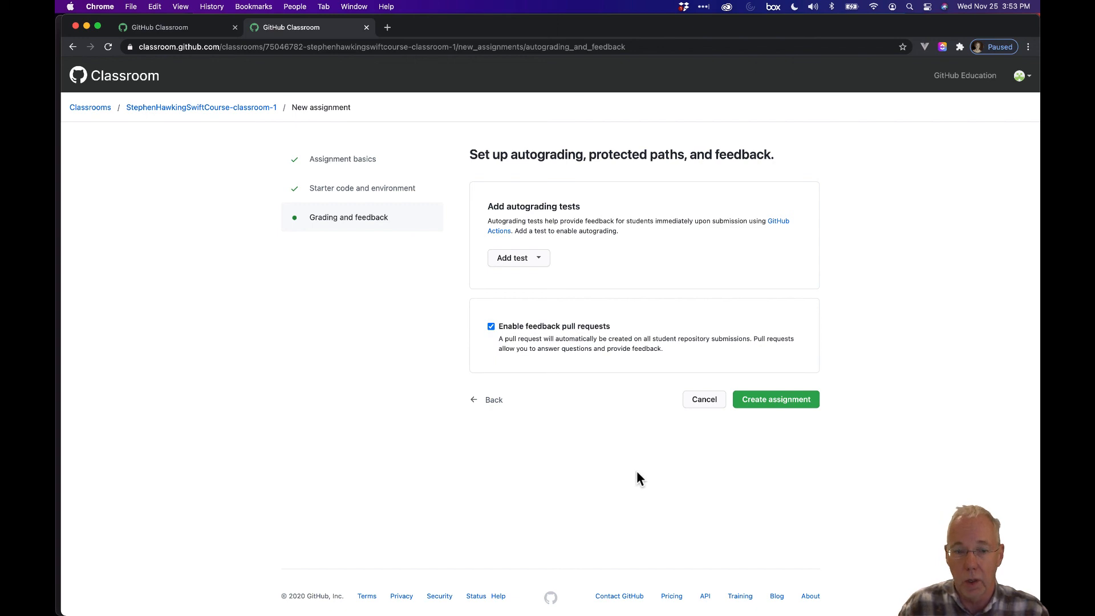
Create the Functions Lab #1 assignment, dismiss the tip, and copy its invitation URL
left_click(782, 402)
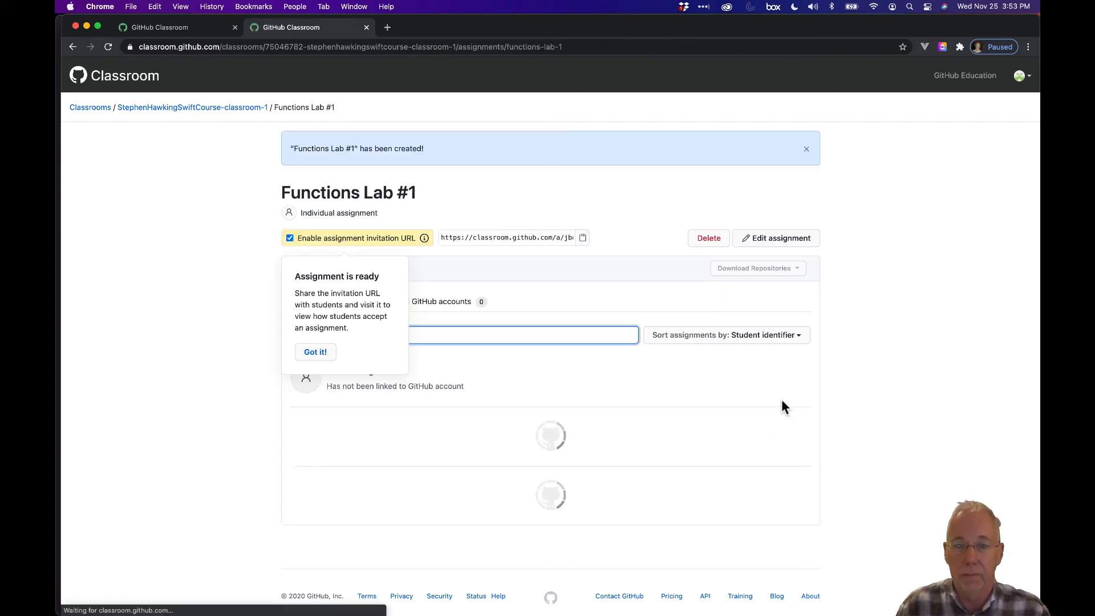
left_click(326, 354)
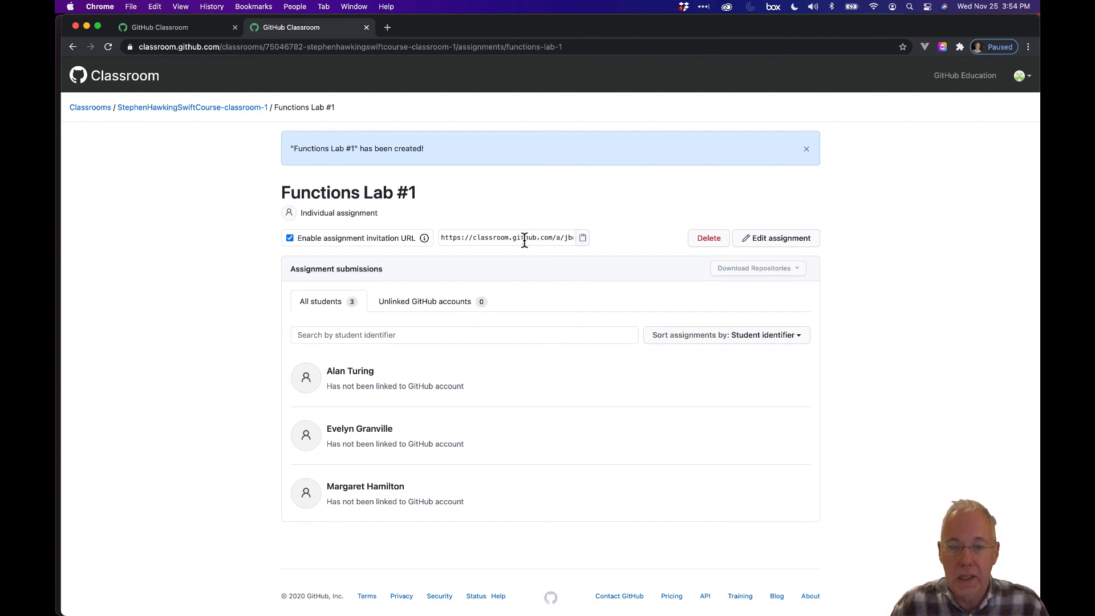
left_click(584, 240)
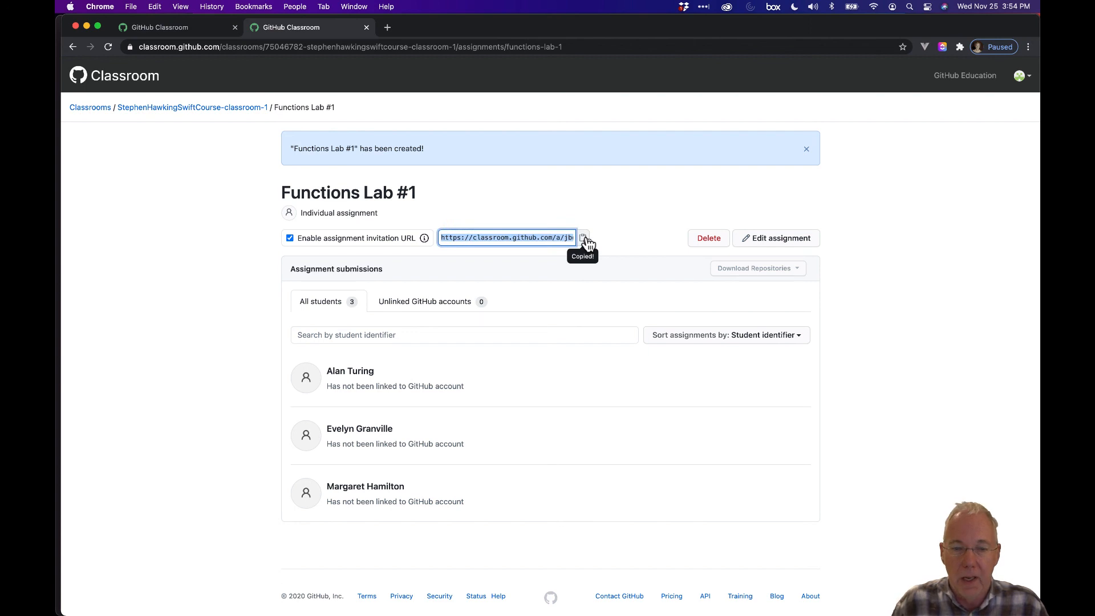